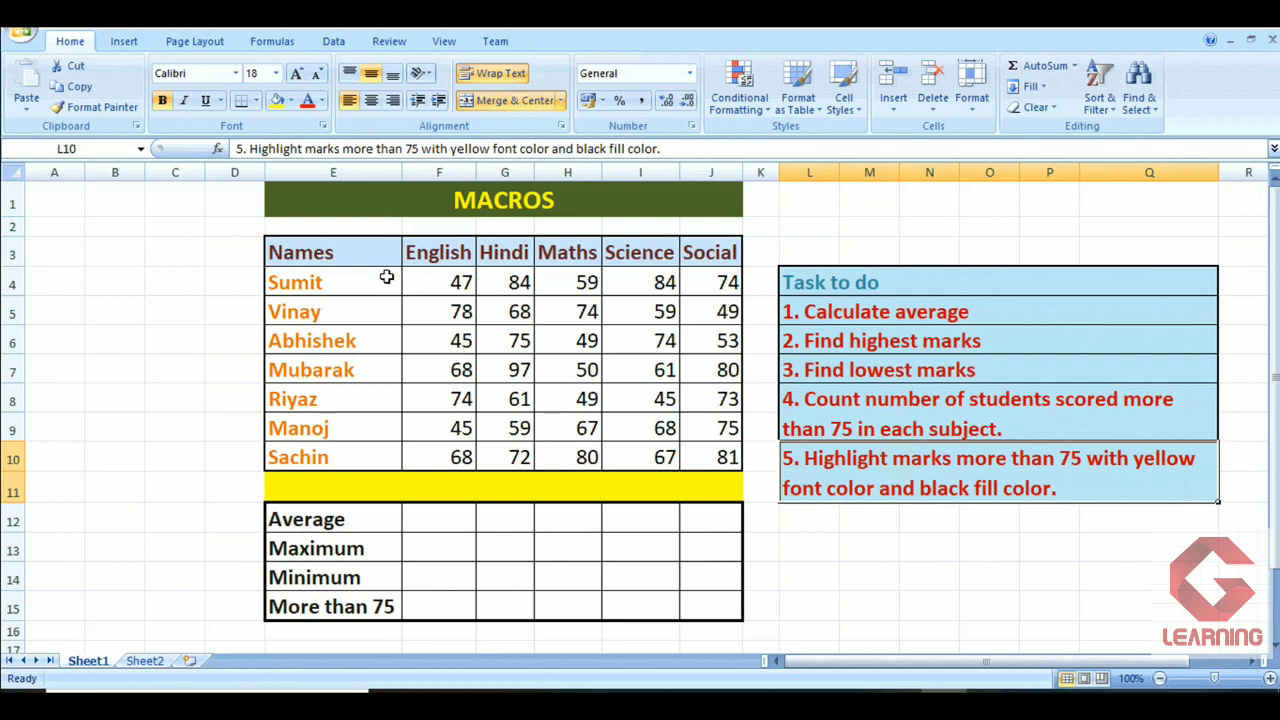
Review the student marks table, the five tasks in the task list and the empty summary rows below the marks
{"action": "left_click_drag", "start_coordinate": [300, 248], "coordinate": [690, 452]}
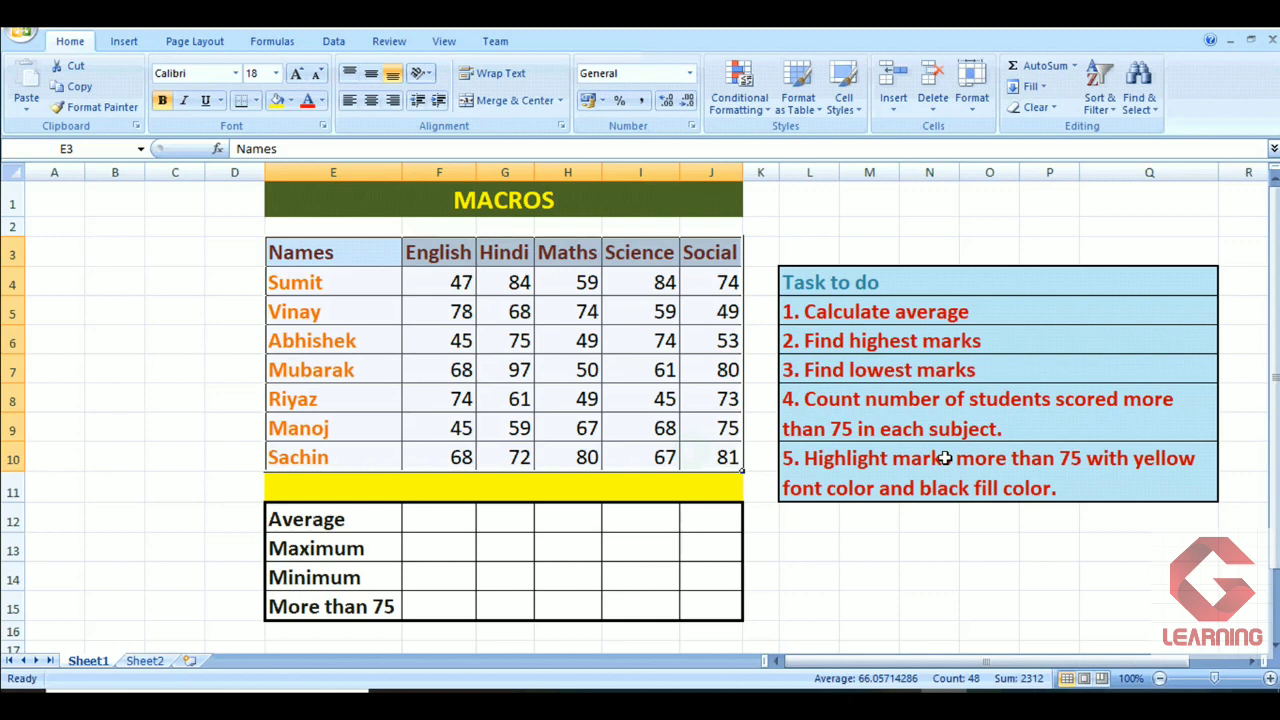
{"action": "left_click", "coordinate": [986, 310]}
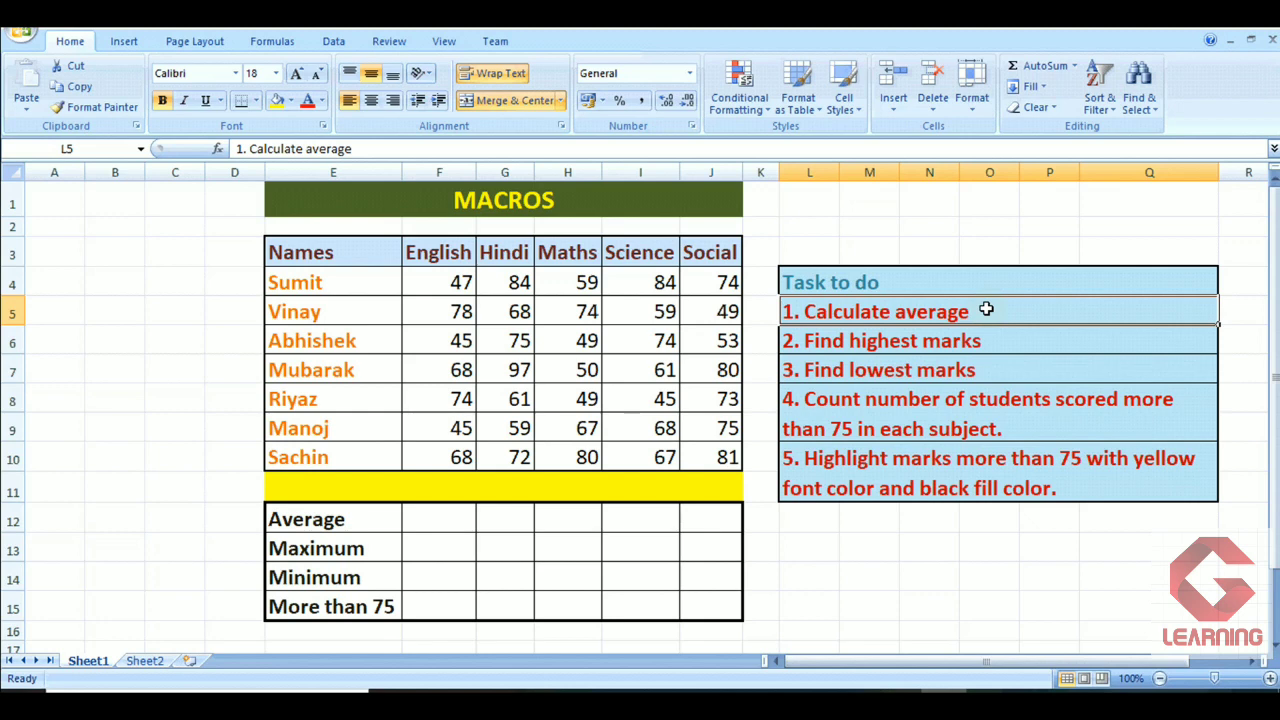
{"action": "left_click_drag", "start_coordinate": [960, 308], "coordinate": [957, 405]}
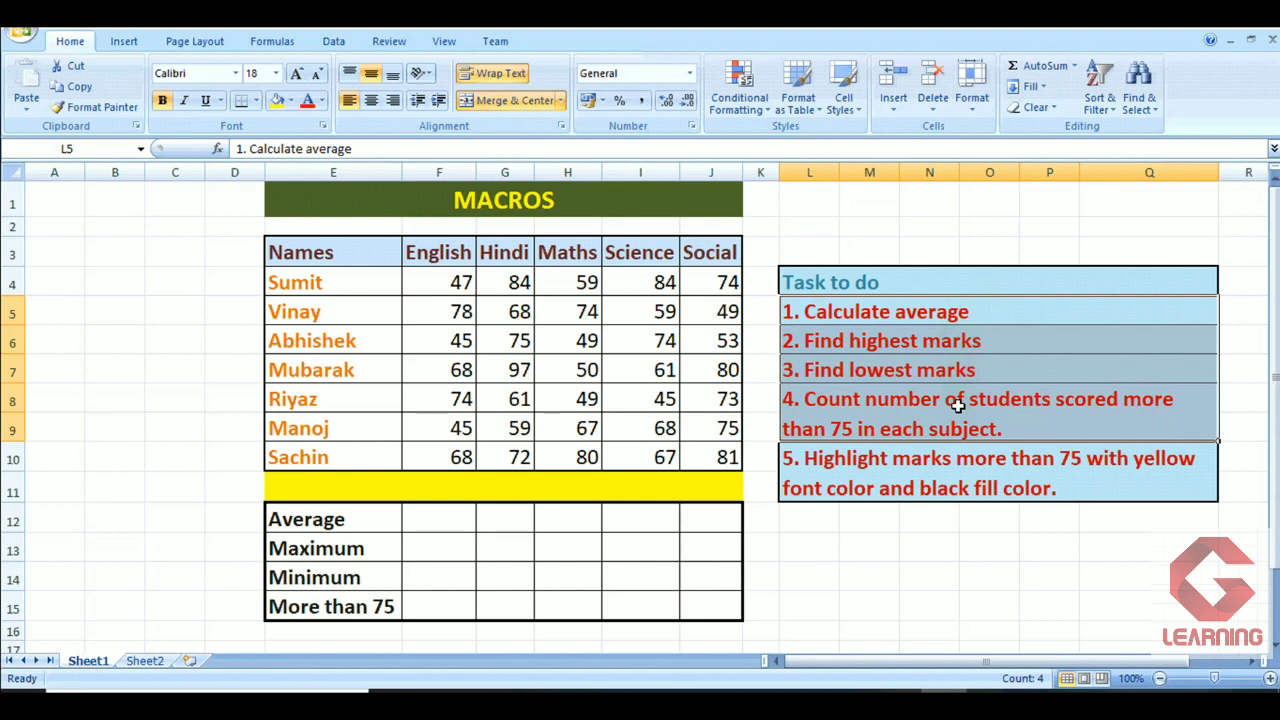
{"action": "left_click", "coordinate": [950, 460]}
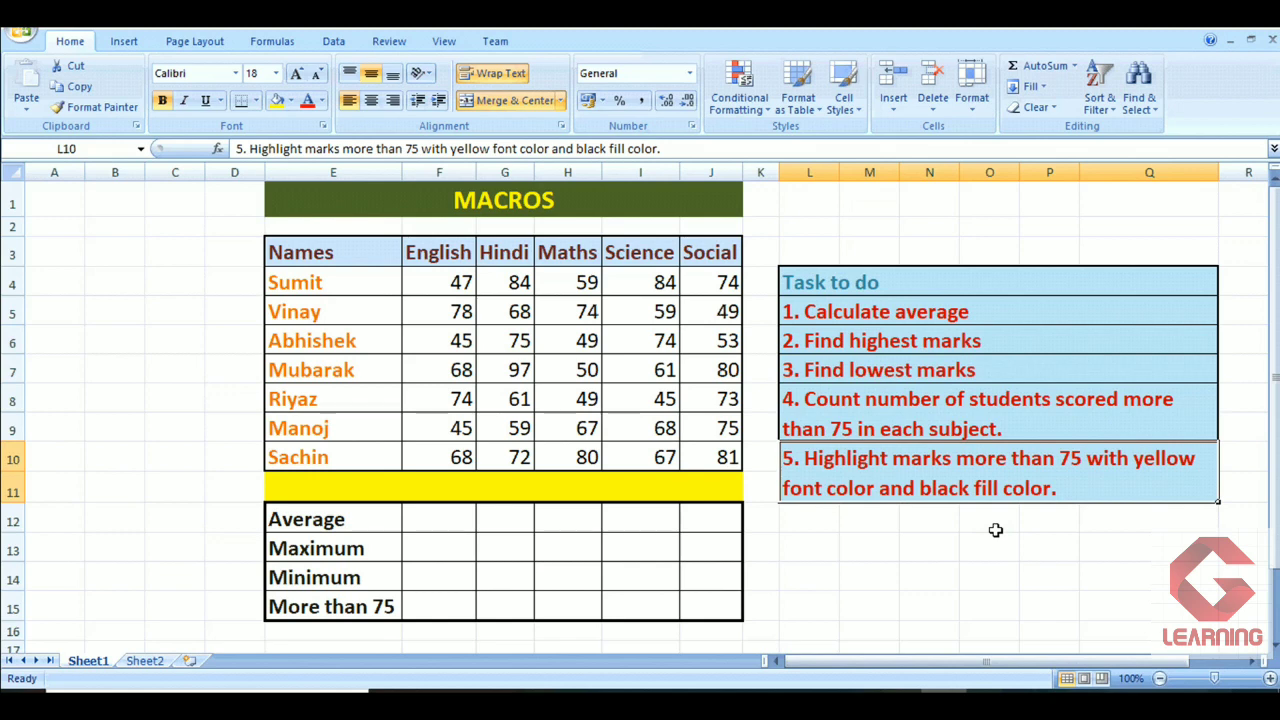
{"action": "left_click", "coordinate": [434, 525]}
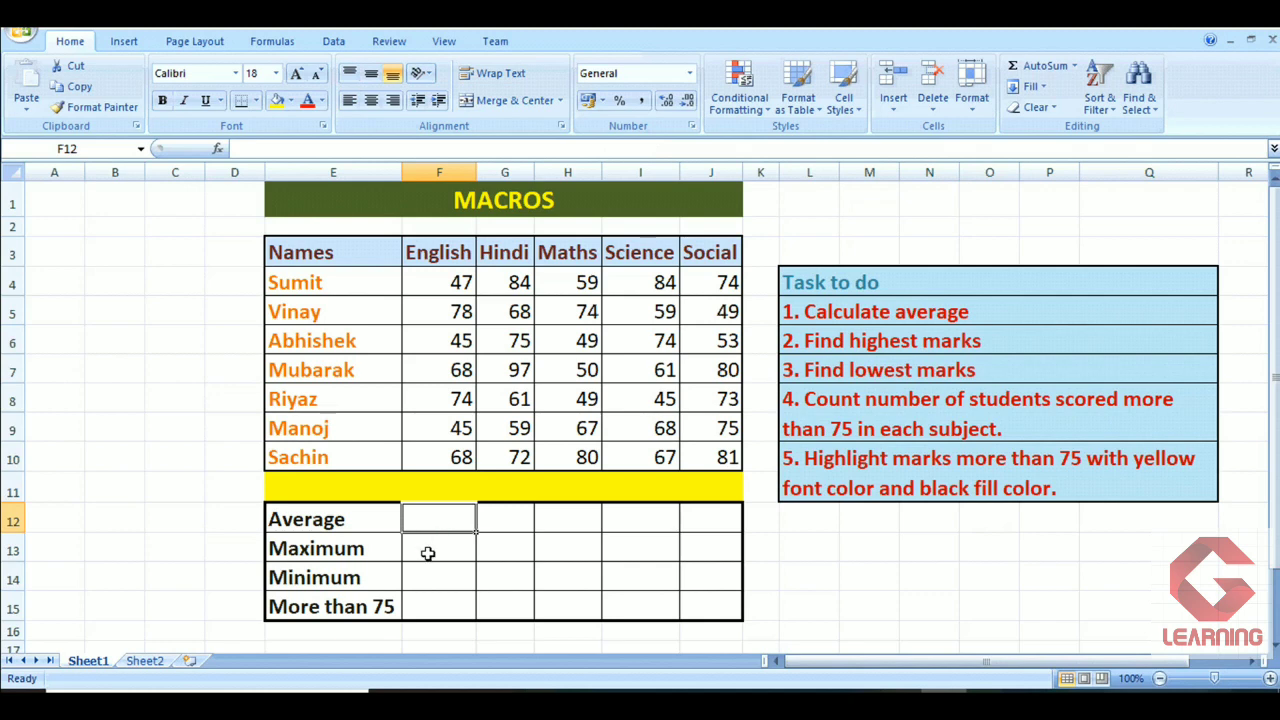
{"action": "left_click", "coordinate": [424, 550]}
{"action": "left_click", "coordinate": [423, 578]}
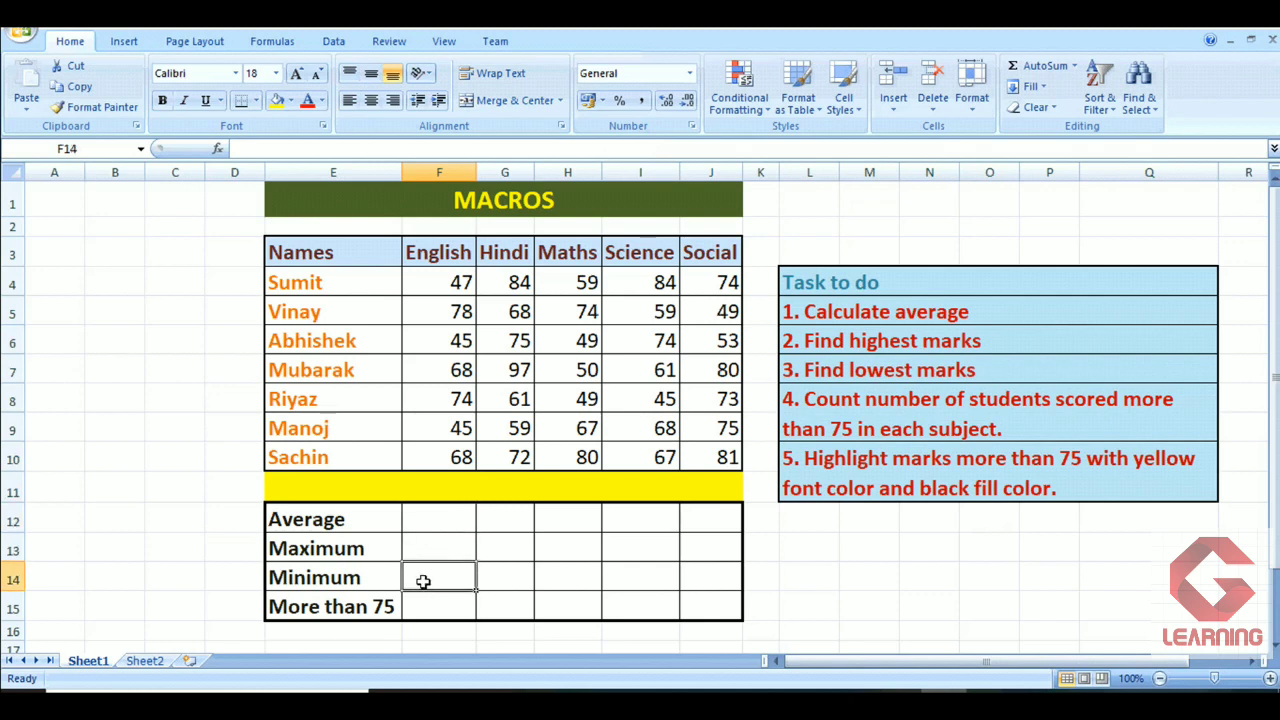
{"action": "left_click", "coordinate": [421, 607]}
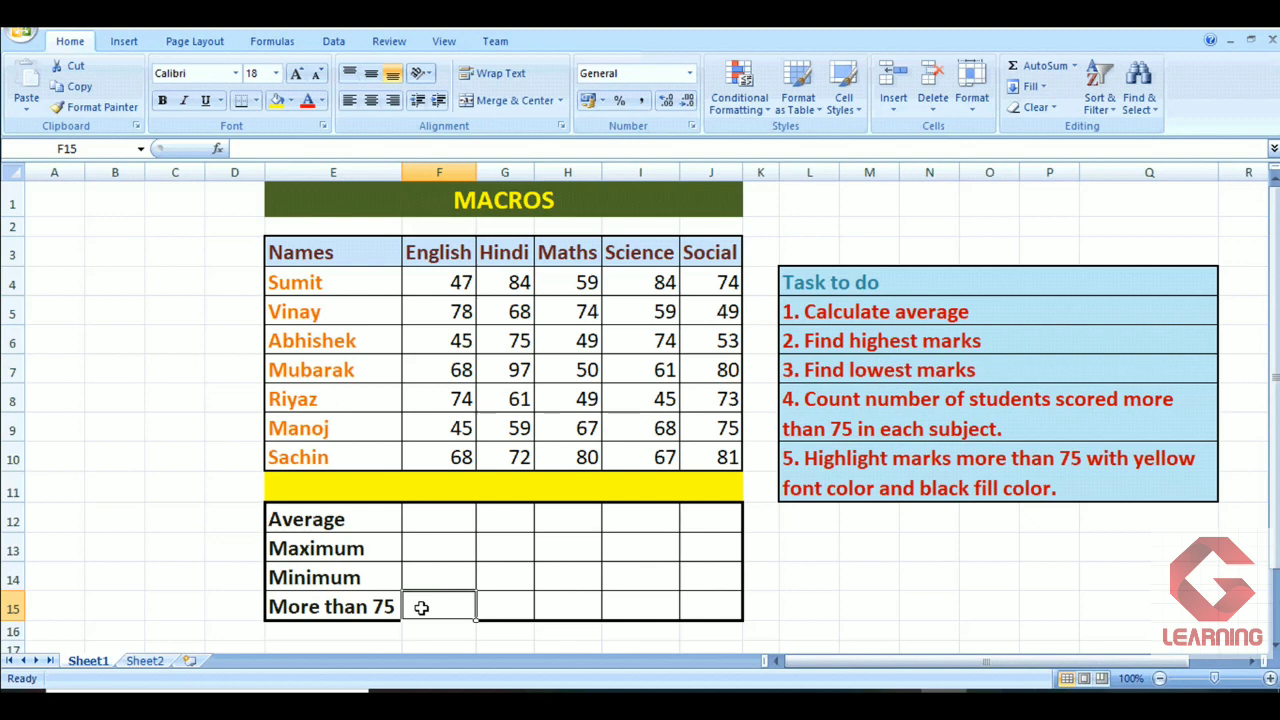
{"action": "left_click_drag", "start_coordinate": [505, 515], "coordinate": [689, 609]}
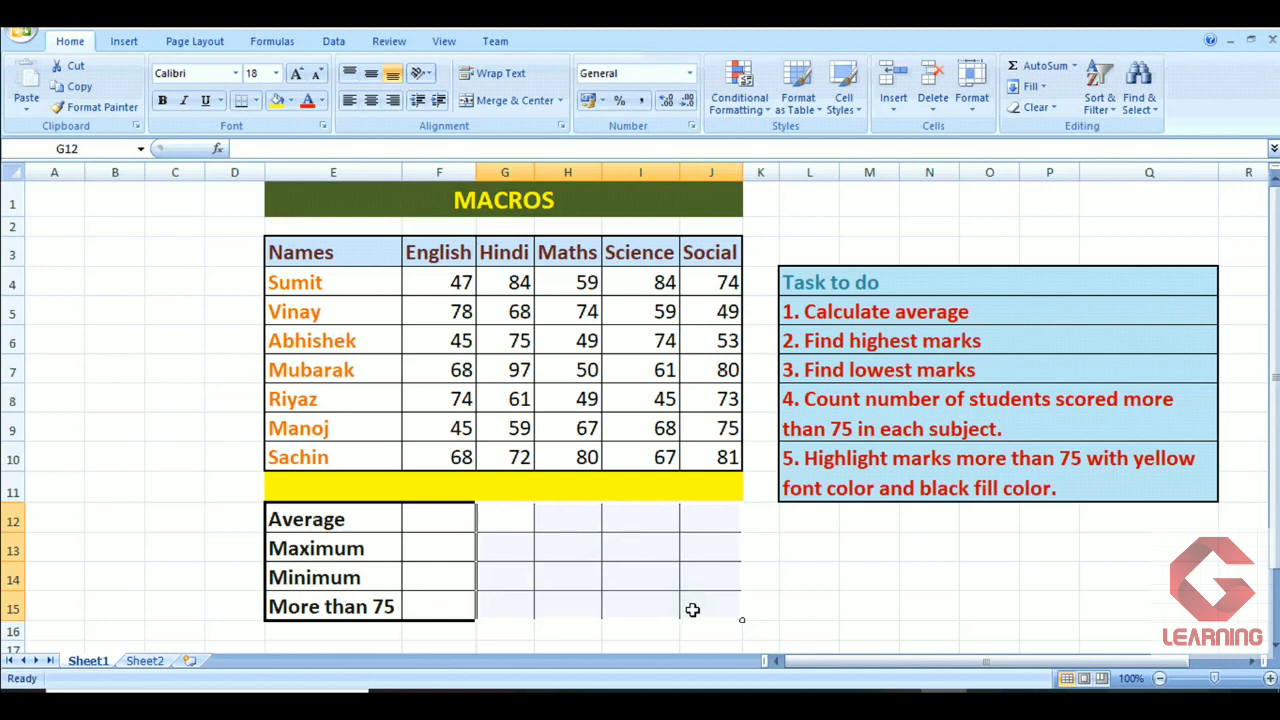
{"action": "left_click", "coordinate": [789, 580]}
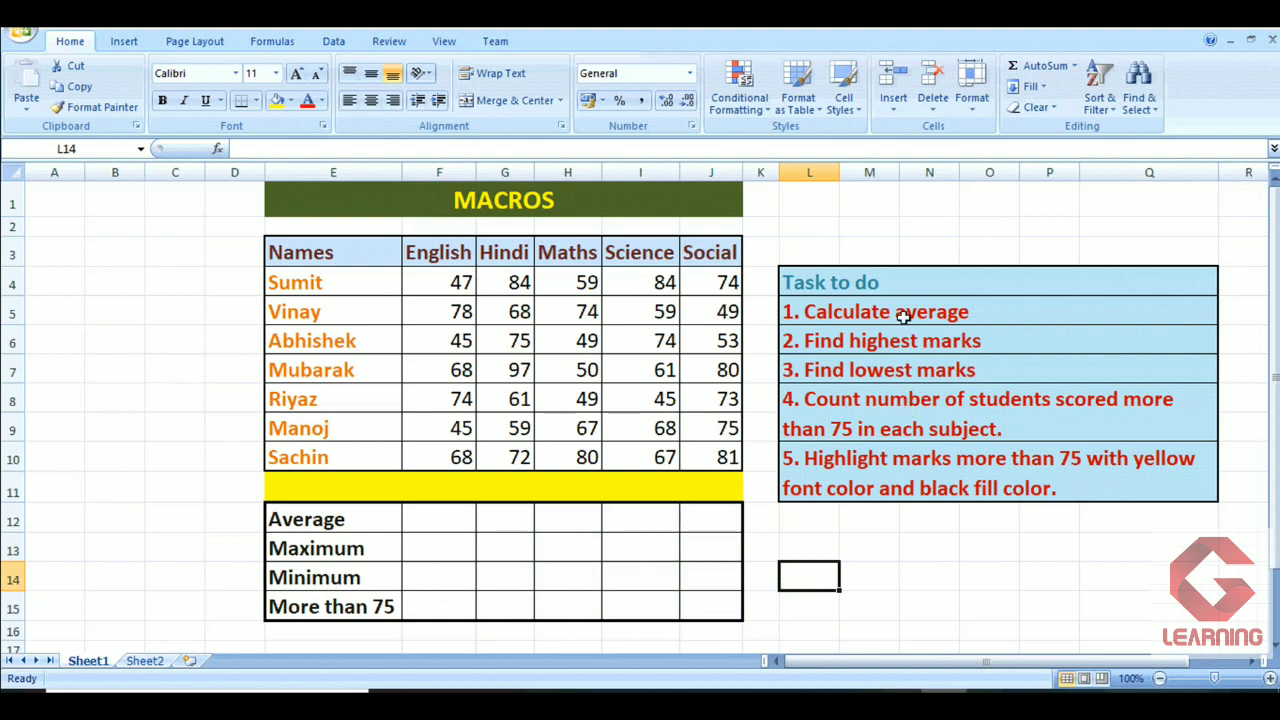
{"action": "left_click_drag", "start_coordinate": [903, 314], "coordinate": [905, 398]}
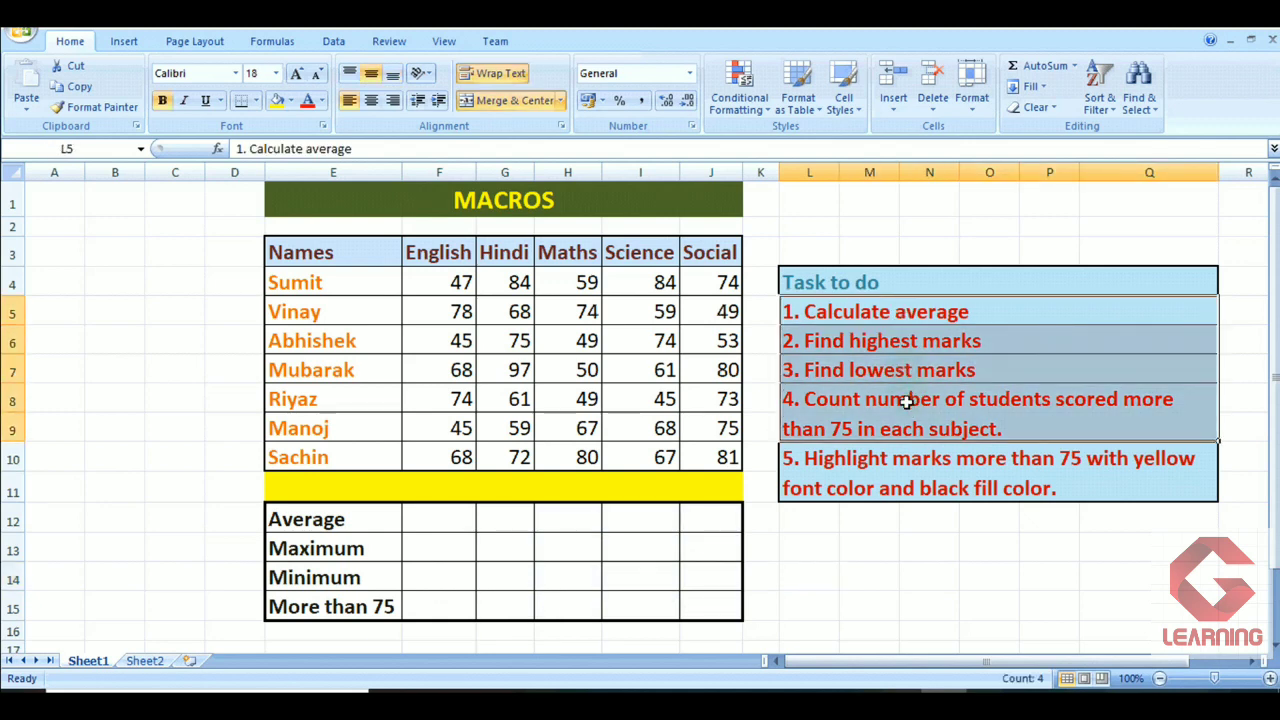
{"action": "left_click", "coordinate": [917, 460]}
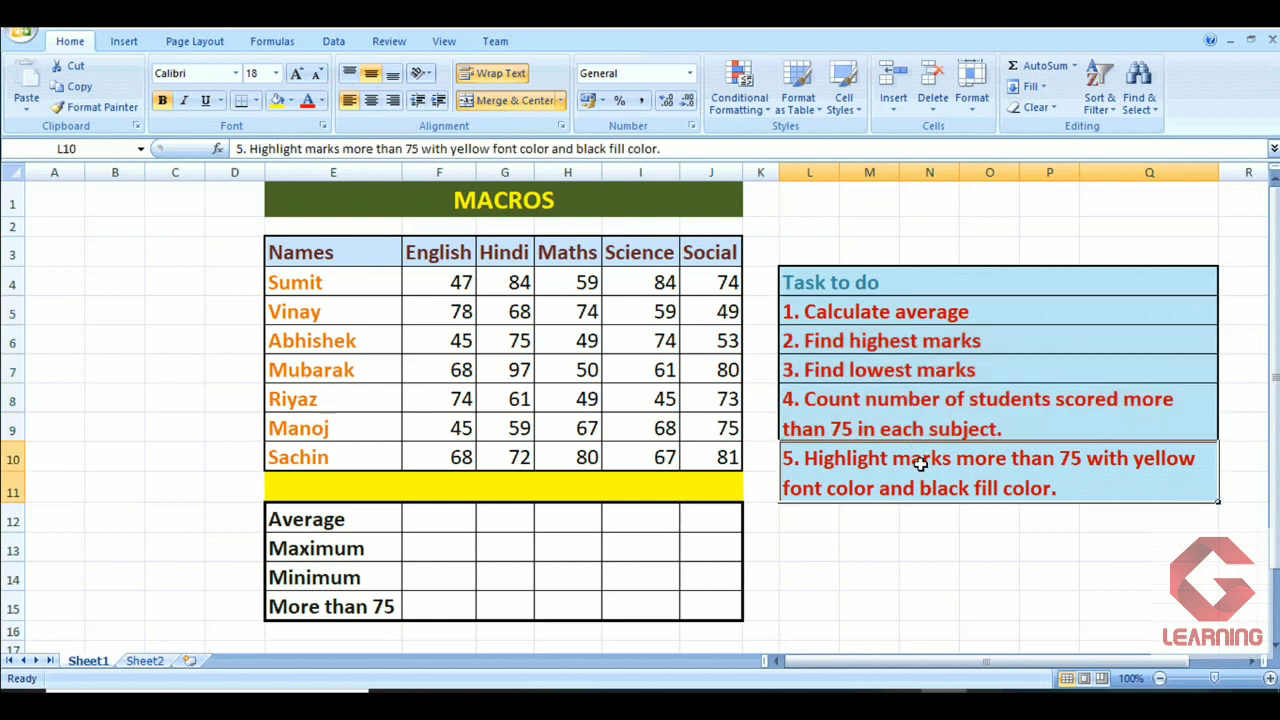
{"action": "left_click_drag", "start_coordinate": [857, 308], "coordinate": [856, 455]}
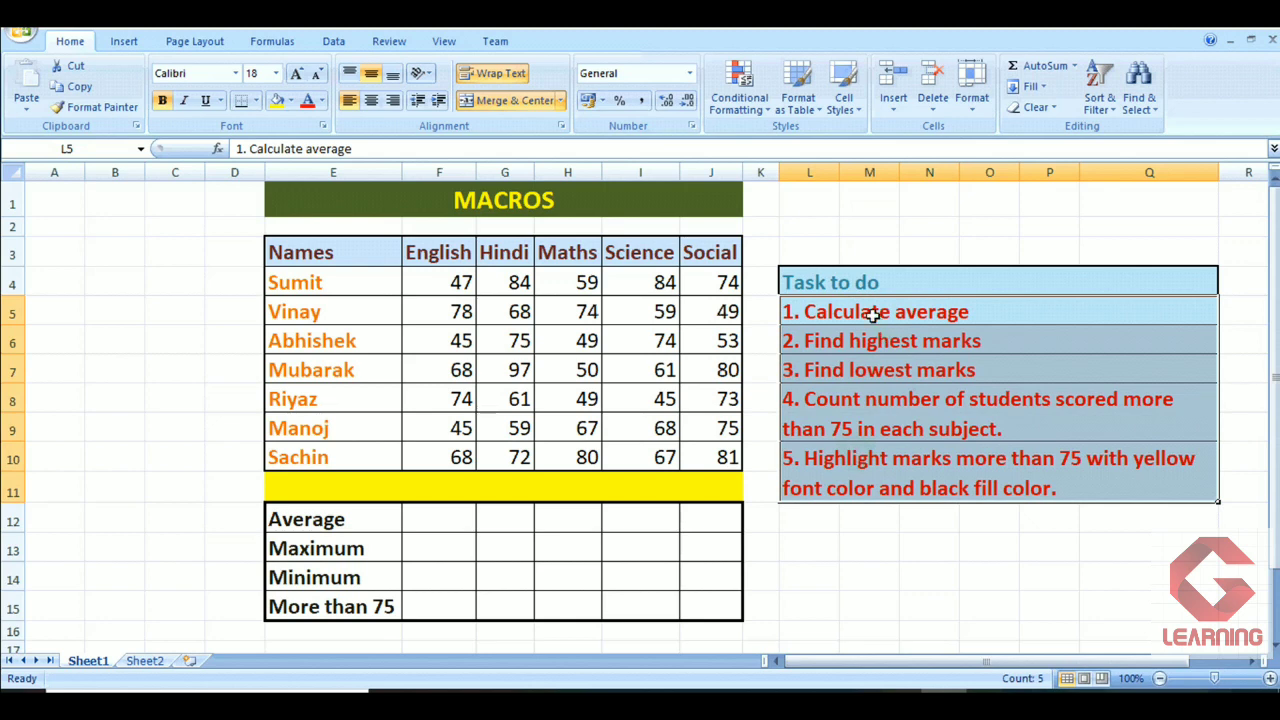
{"action": "left_click_drag", "start_coordinate": [859, 304], "coordinate": [868, 472]}
{"action": "left_click", "coordinate": [814, 604]}
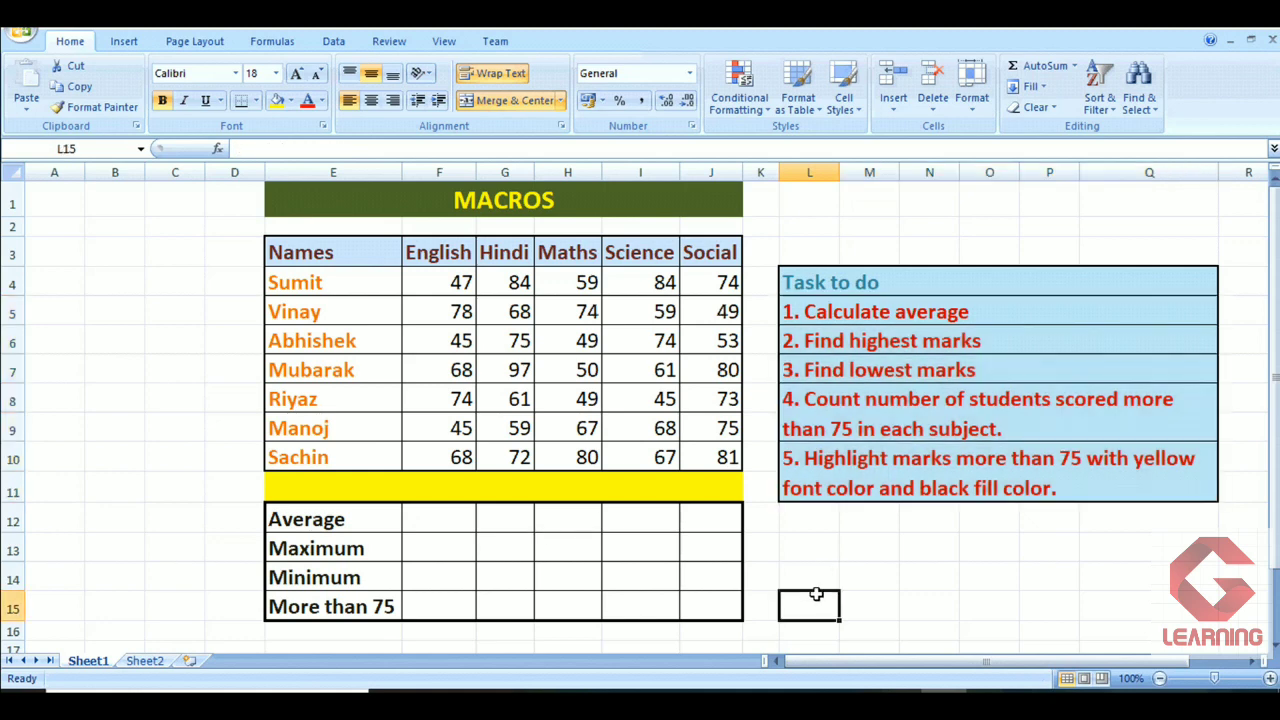
Make F4, the first English mark, the active cell and turn on relative references for macro recording
{"action": "left_click", "coordinate": [448, 282]}
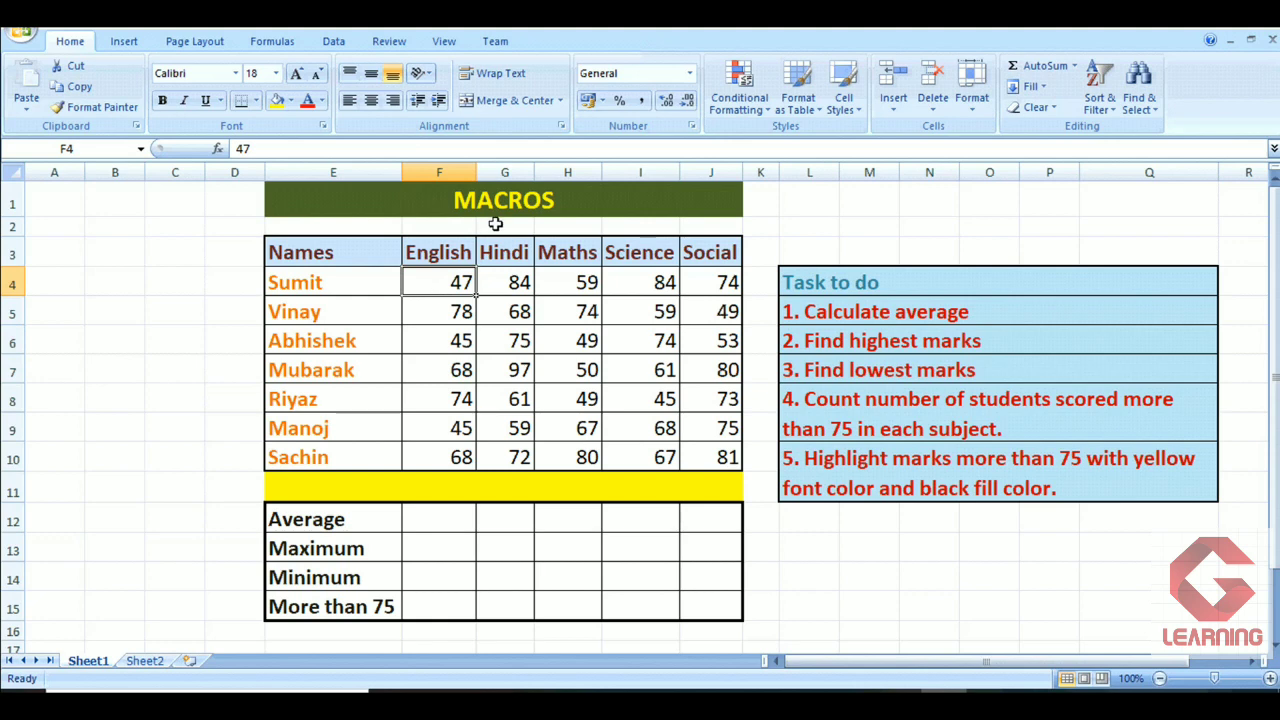
{"action": "left_click", "coordinate": [444, 44]}
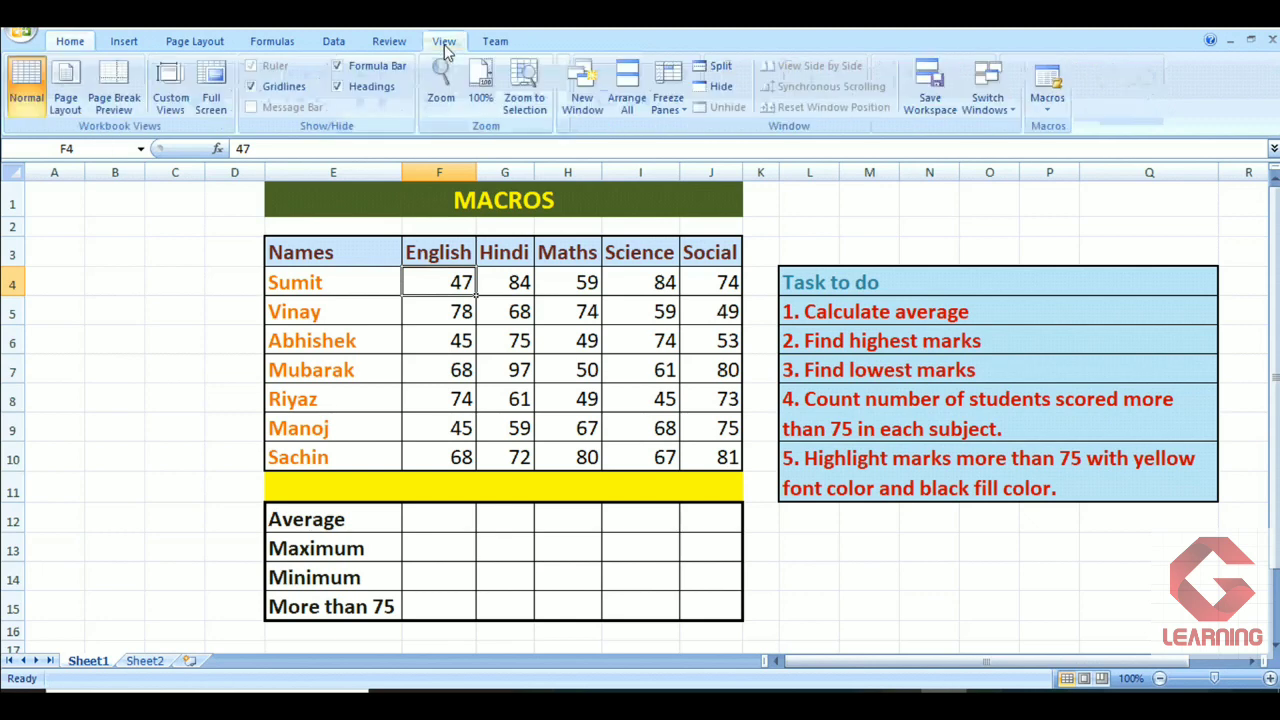
{"action": "left_click", "coordinate": [1052, 106]}
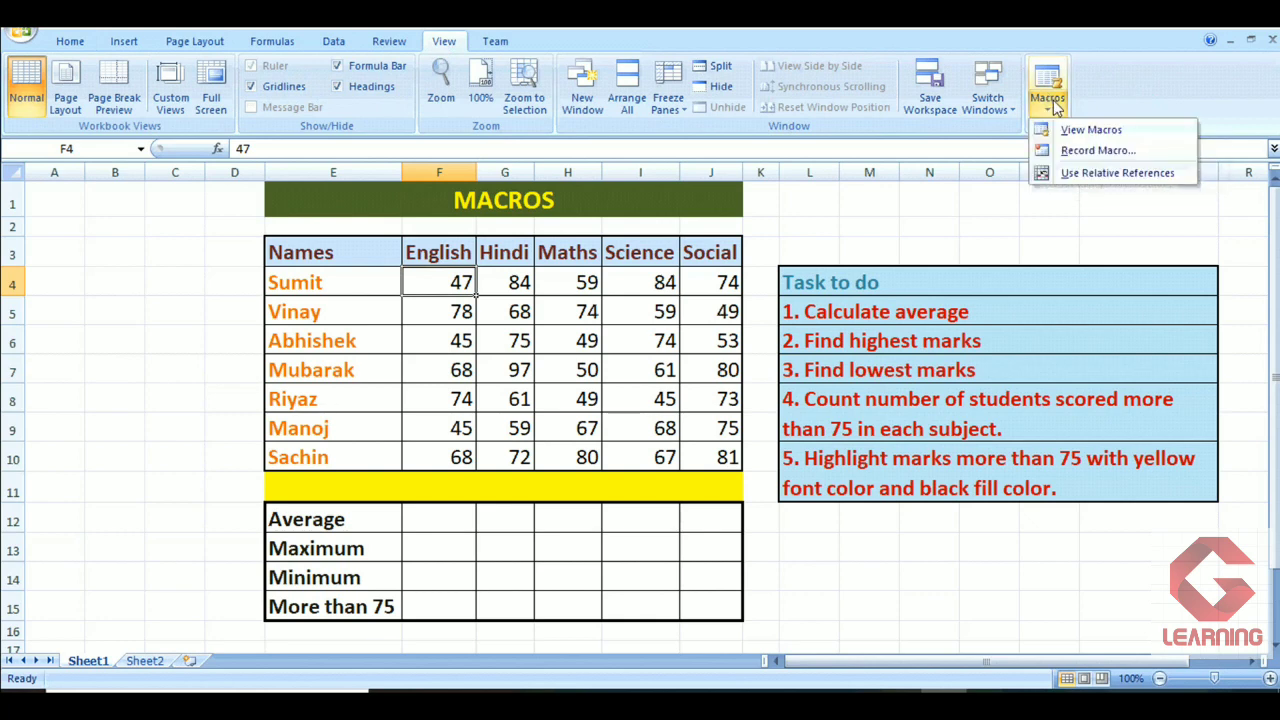
{"action": "left_click", "coordinate": [1105, 180]}
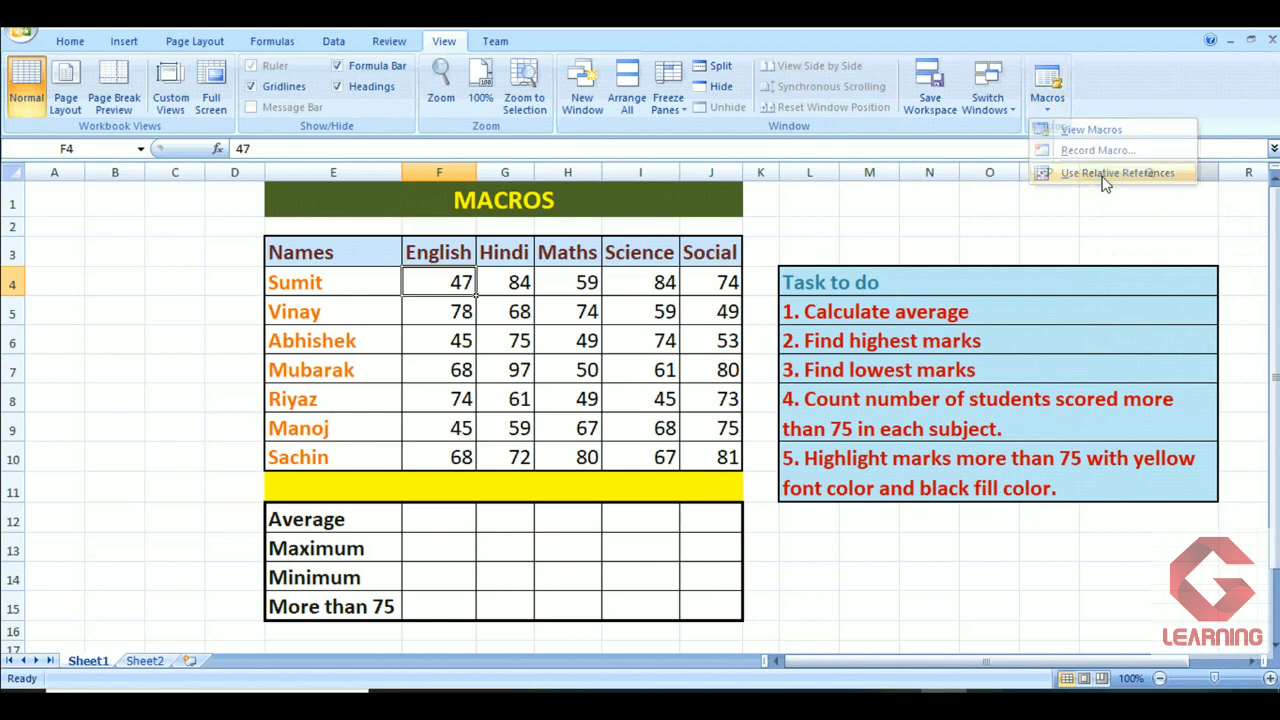
Start recording a macro named testmacro with shortcut letter q, stored in This Workbook
{"action": "left_click", "coordinate": [1048, 108]}
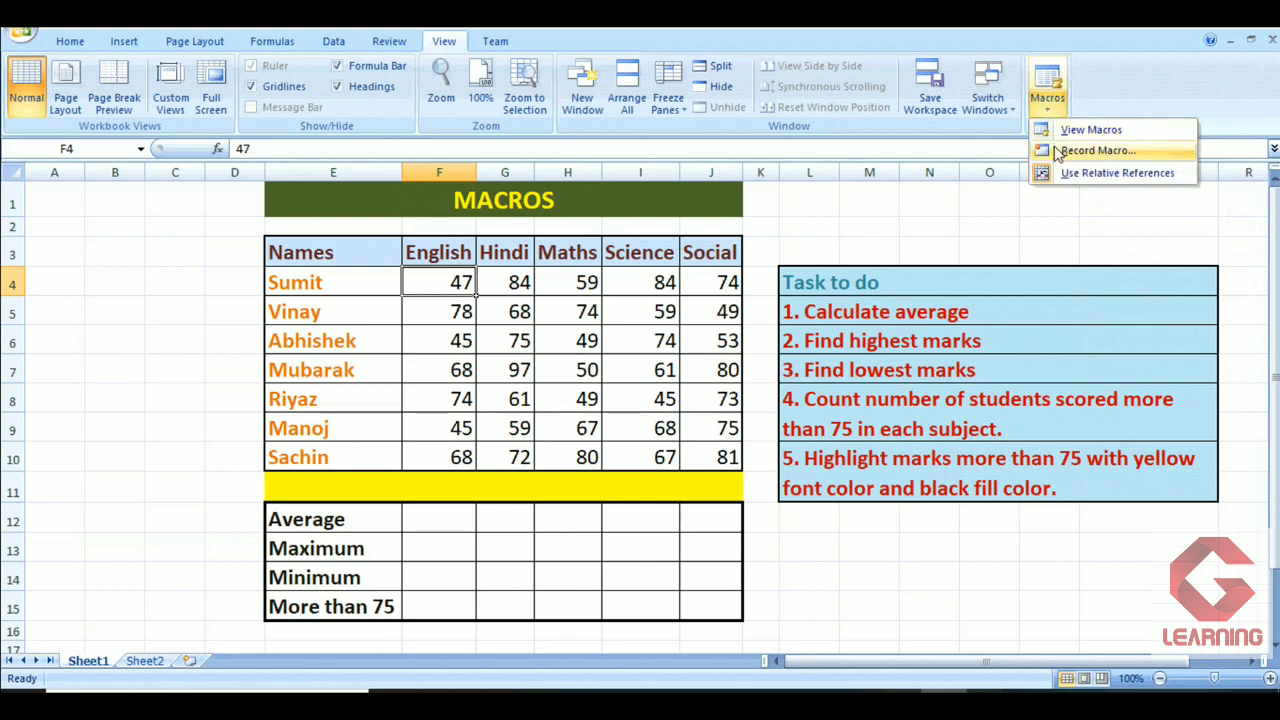
{"action": "left_click", "coordinate": [1090, 151]}
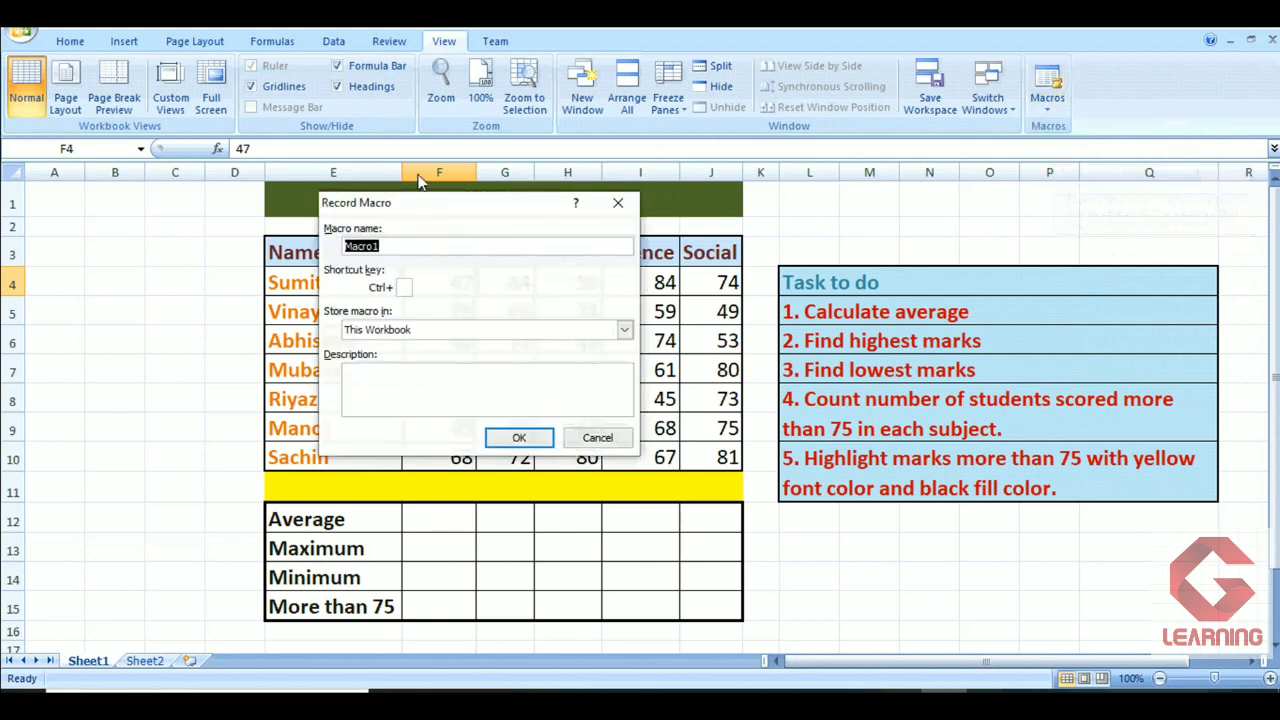
{"action": "left_click_drag", "start_coordinate": [393, 208], "coordinate": [449, 206]}
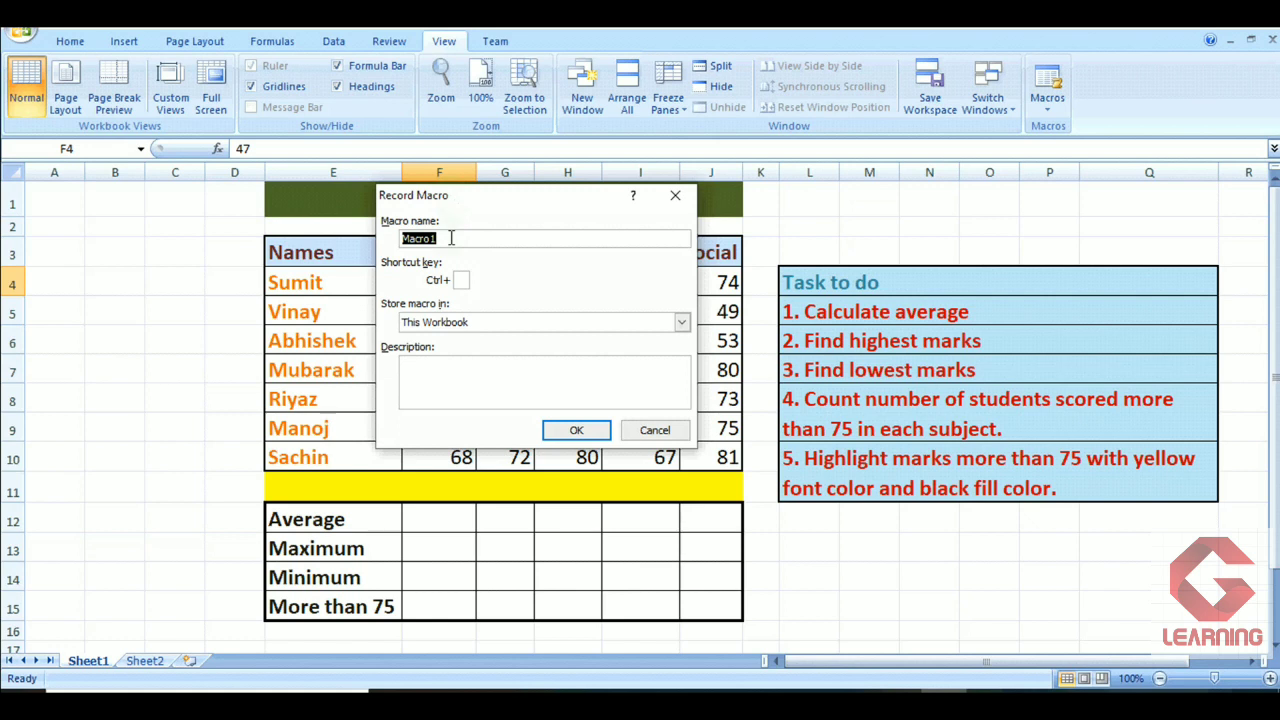
{"action": "type", "text": "testmacro"}
{"action": "type", "text": "d"}
{"action": "left_click", "coordinate": [458, 324]}
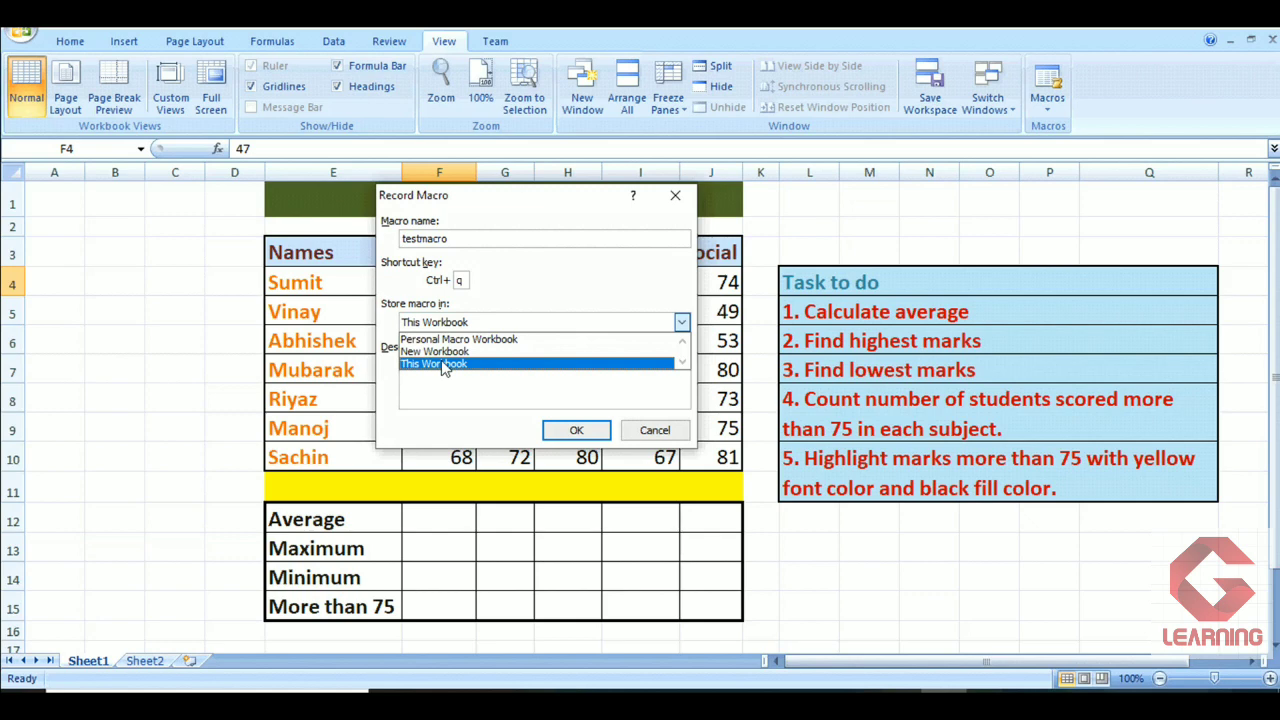
{"action": "left_click", "coordinate": [443, 364]}
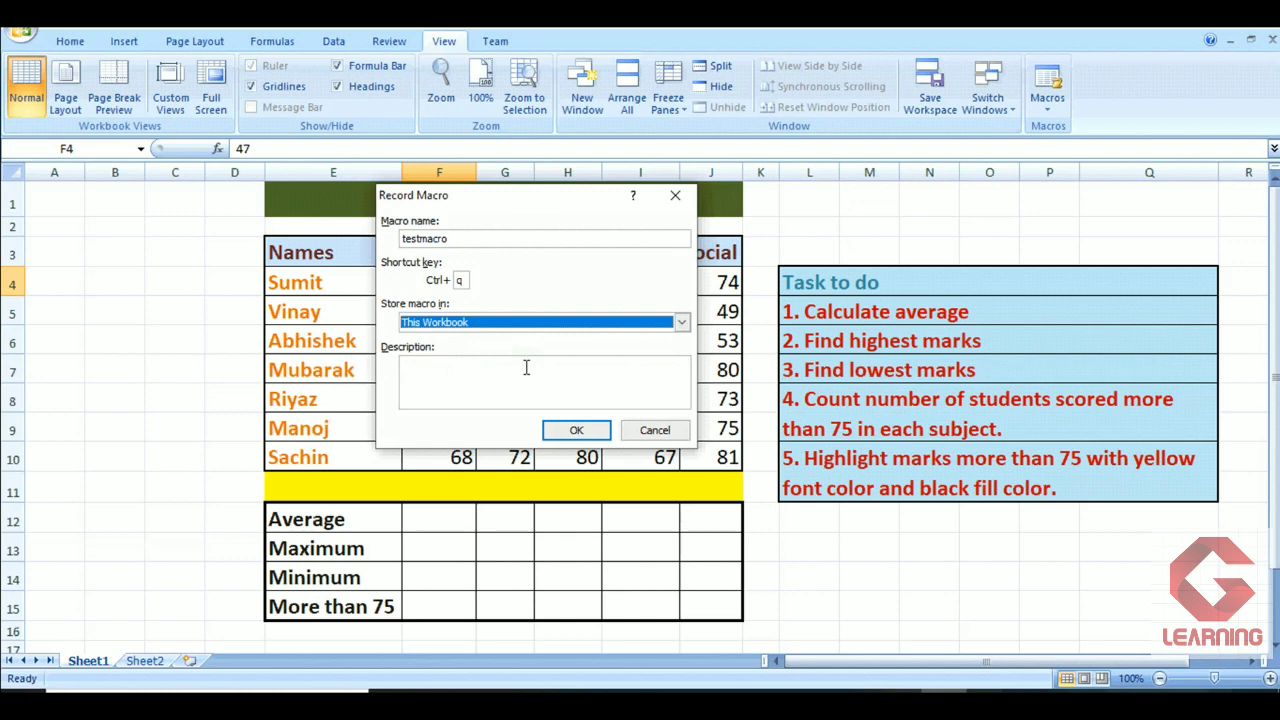
{"action": "left_click", "coordinate": [574, 431]}
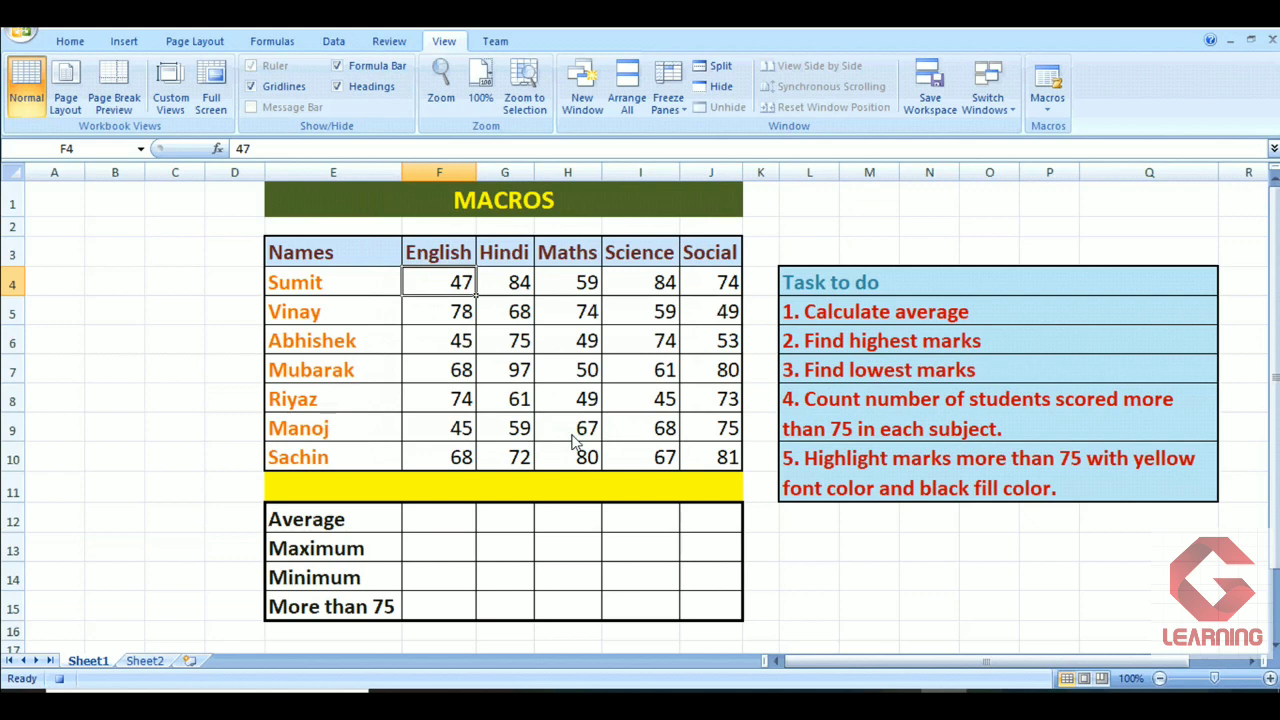
Calculate the average English mark in F12 with the formula =average(F4:F10)
{"action": "left_click", "coordinate": [429, 524]}
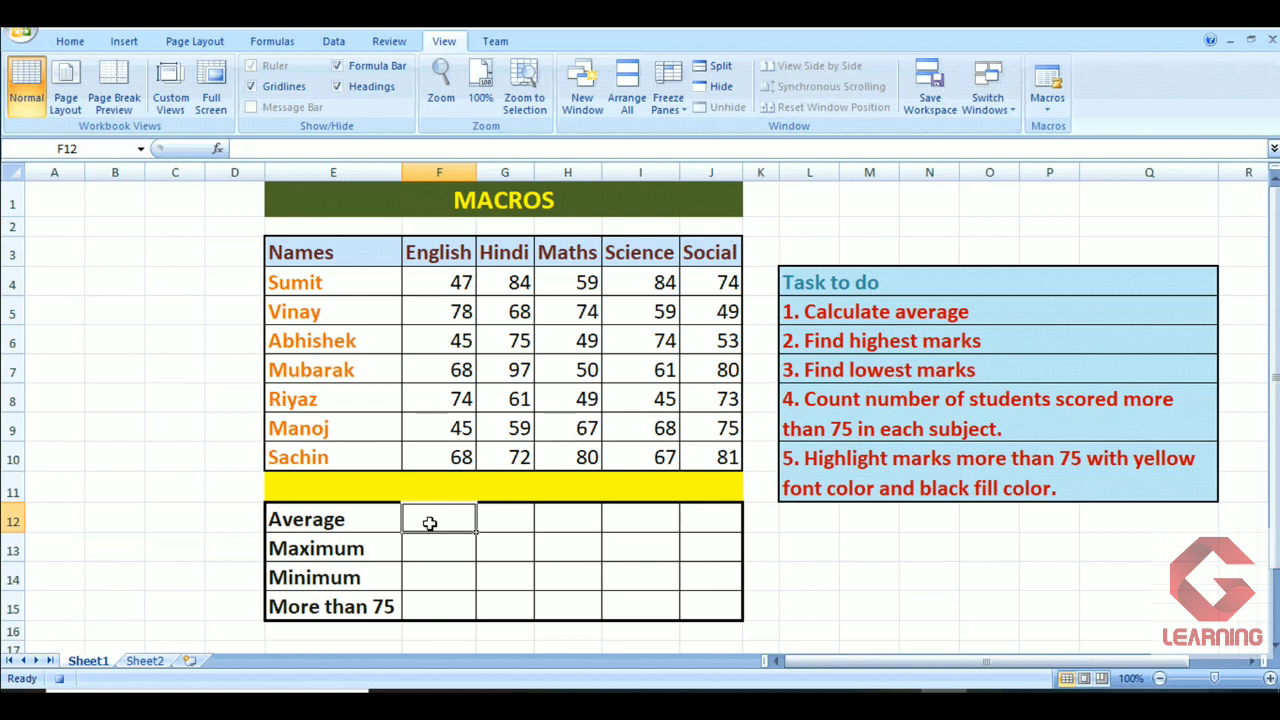
{"action": "type", "text": "=average("}
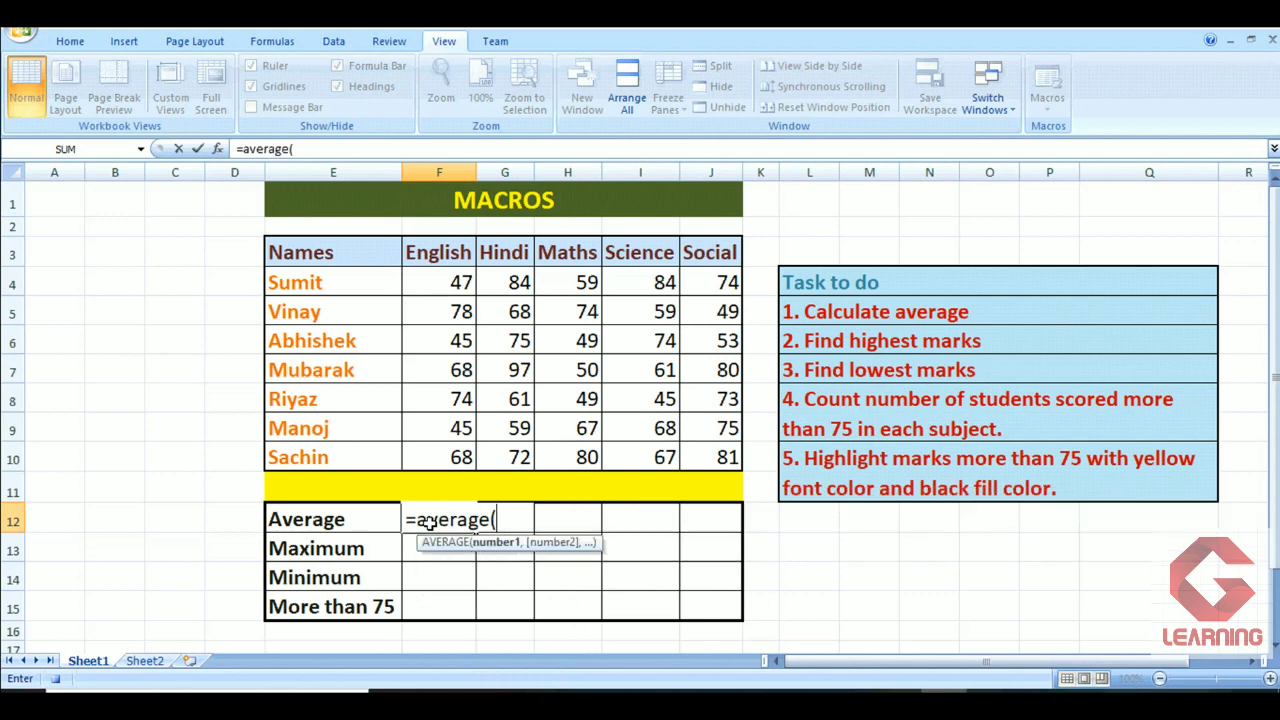
{"action": "left_click", "coordinate": [427, 288]}
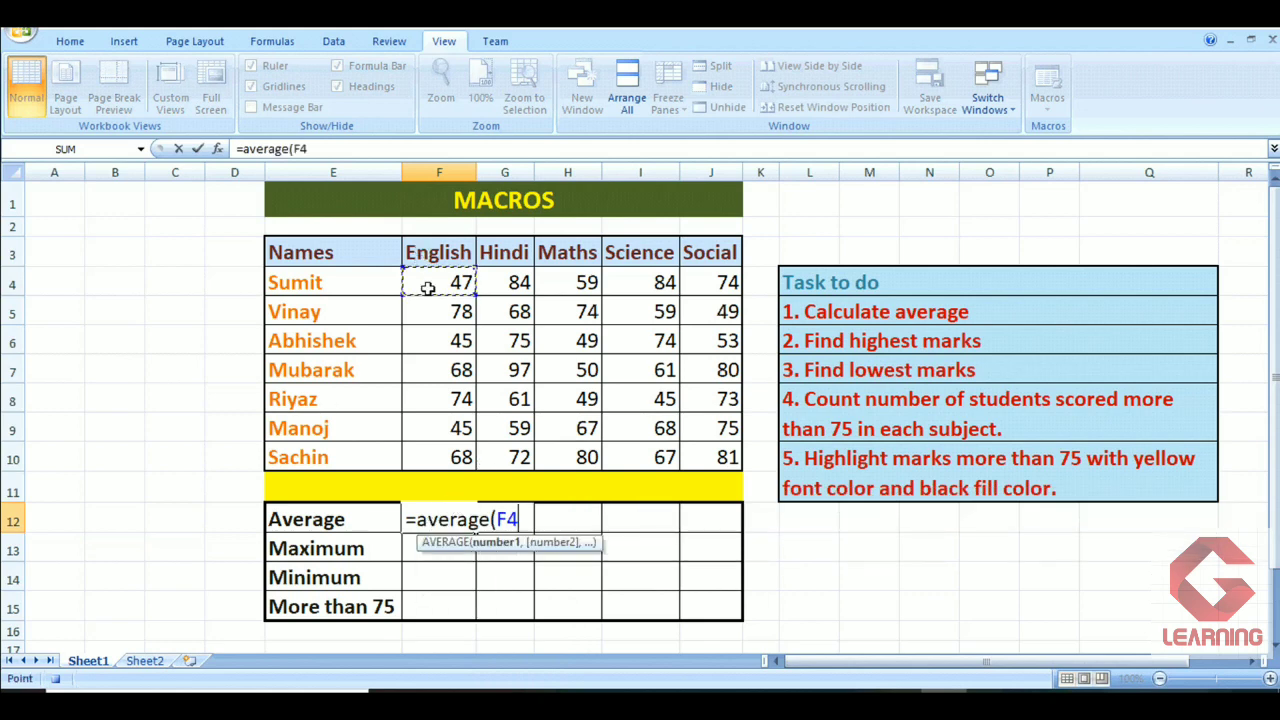
{"action": "type", "text": ":"}
{"action": "left_click", "coordinate": [463, 455]}
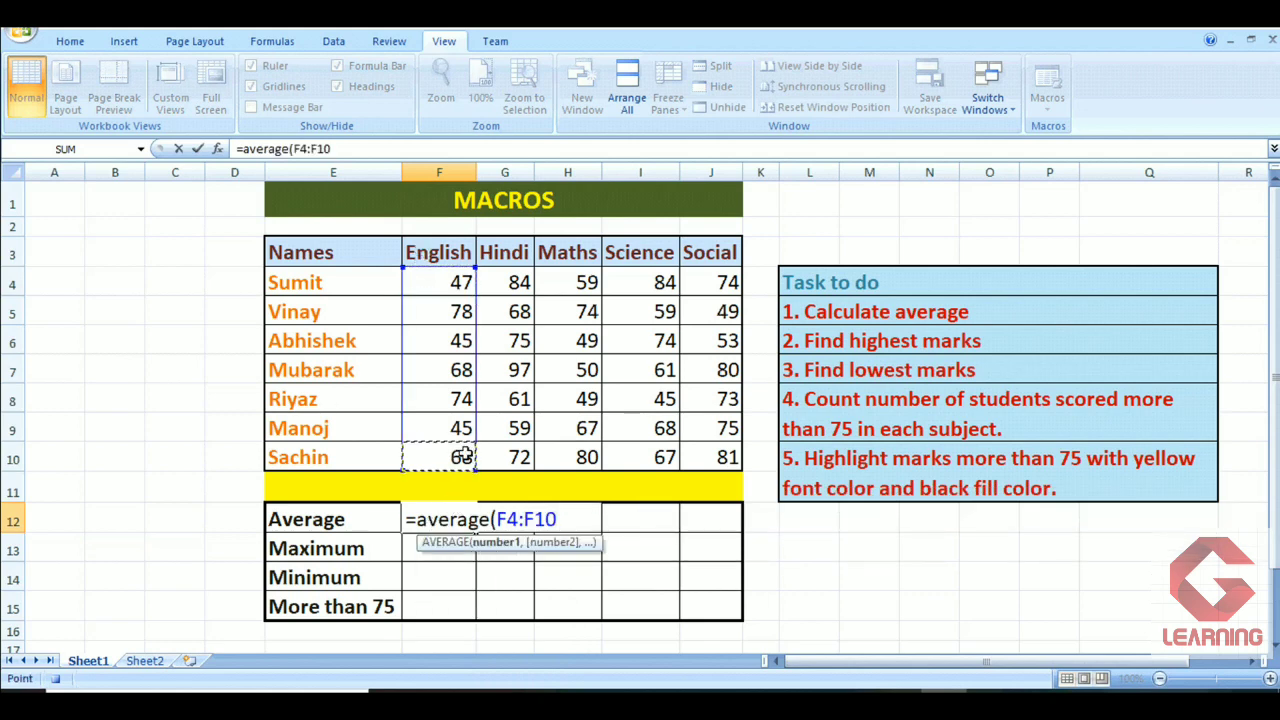
{"action": "type", "text": ")"}
{"action": "key", "text": "Return"}
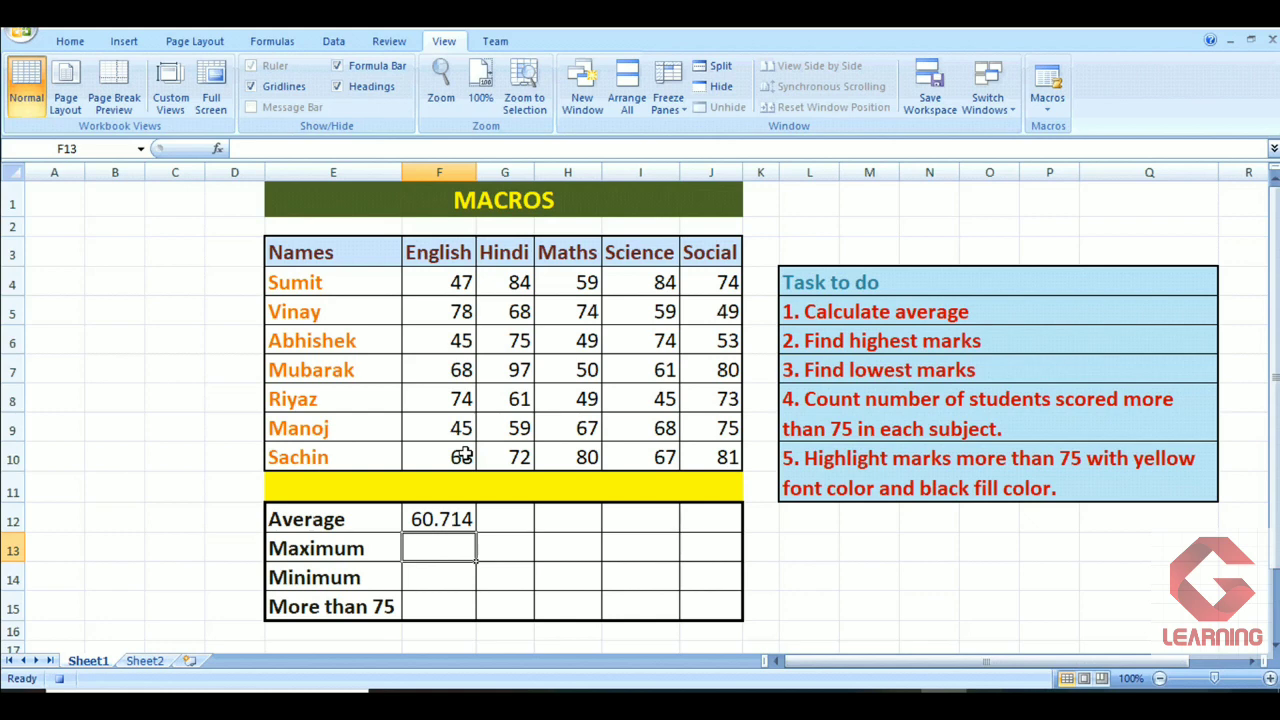
Find the highest English mark in F13 with the formula =max(F4:F10)
{"action": "type", "text": "=ma"}
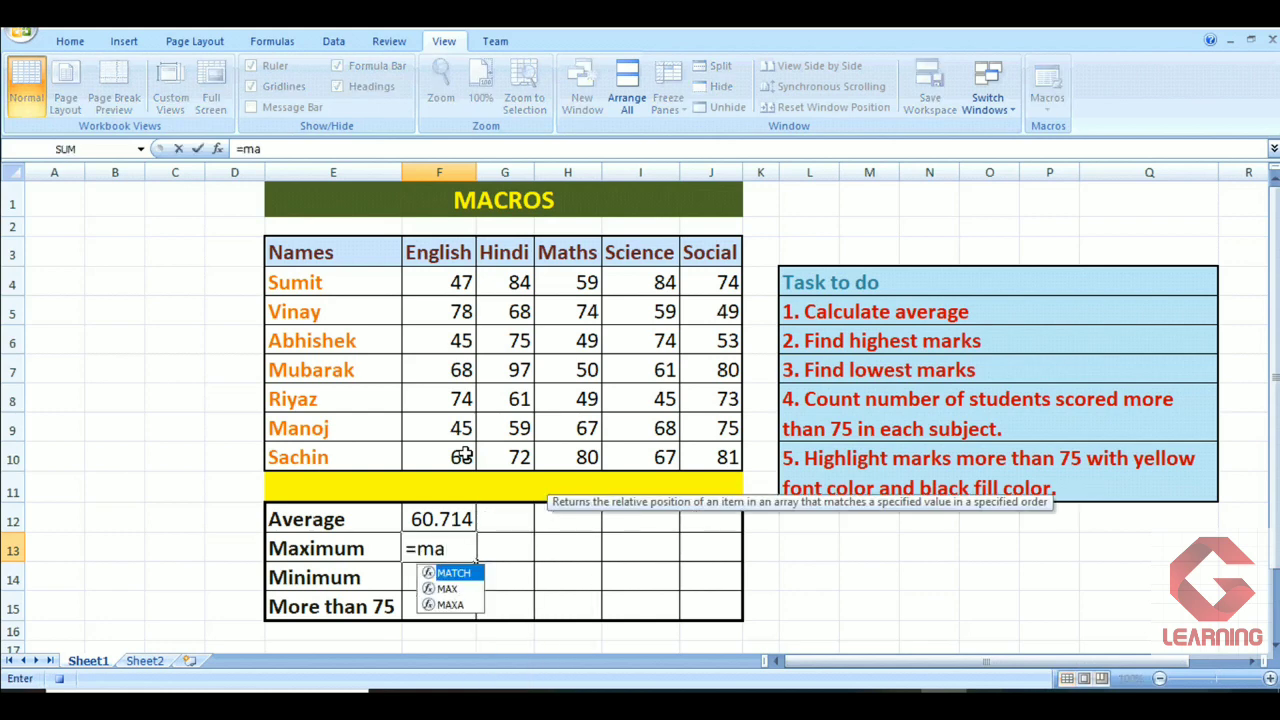
{"action": "type", "text": "x("}
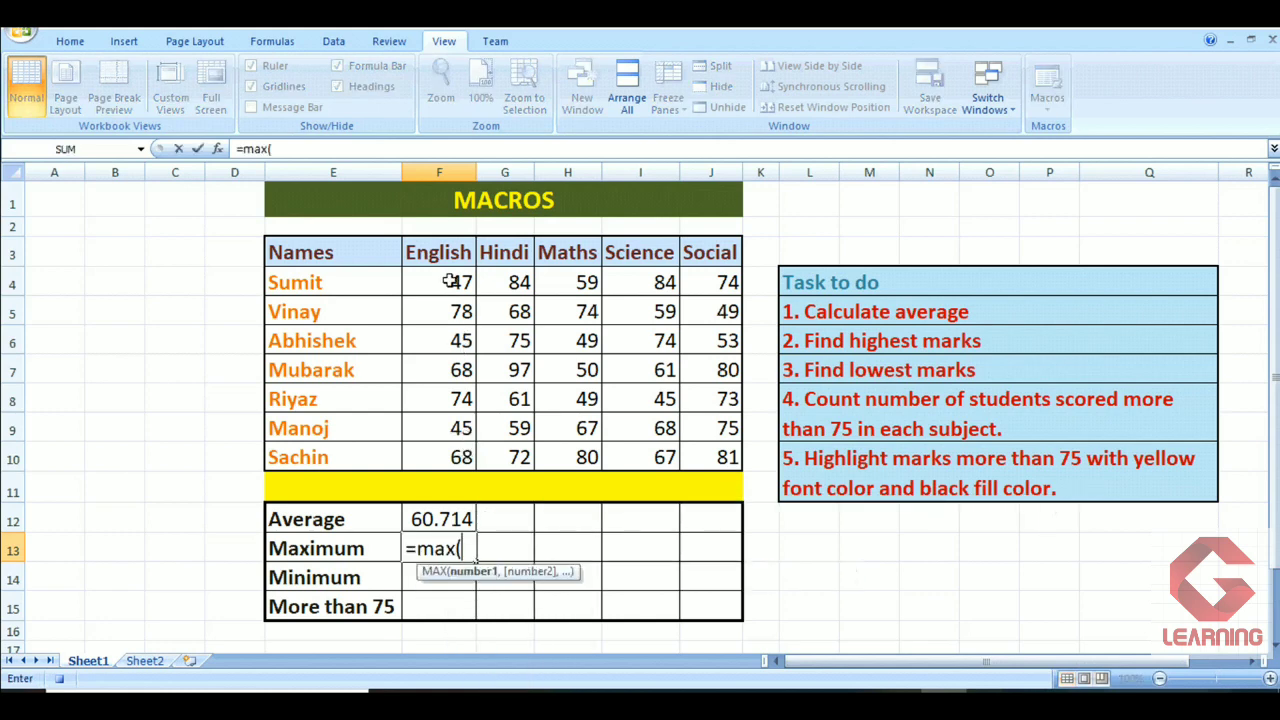
{"action": "left_click", "coordinate": [447, 282]}
{"action": "key", "text": "F8"}
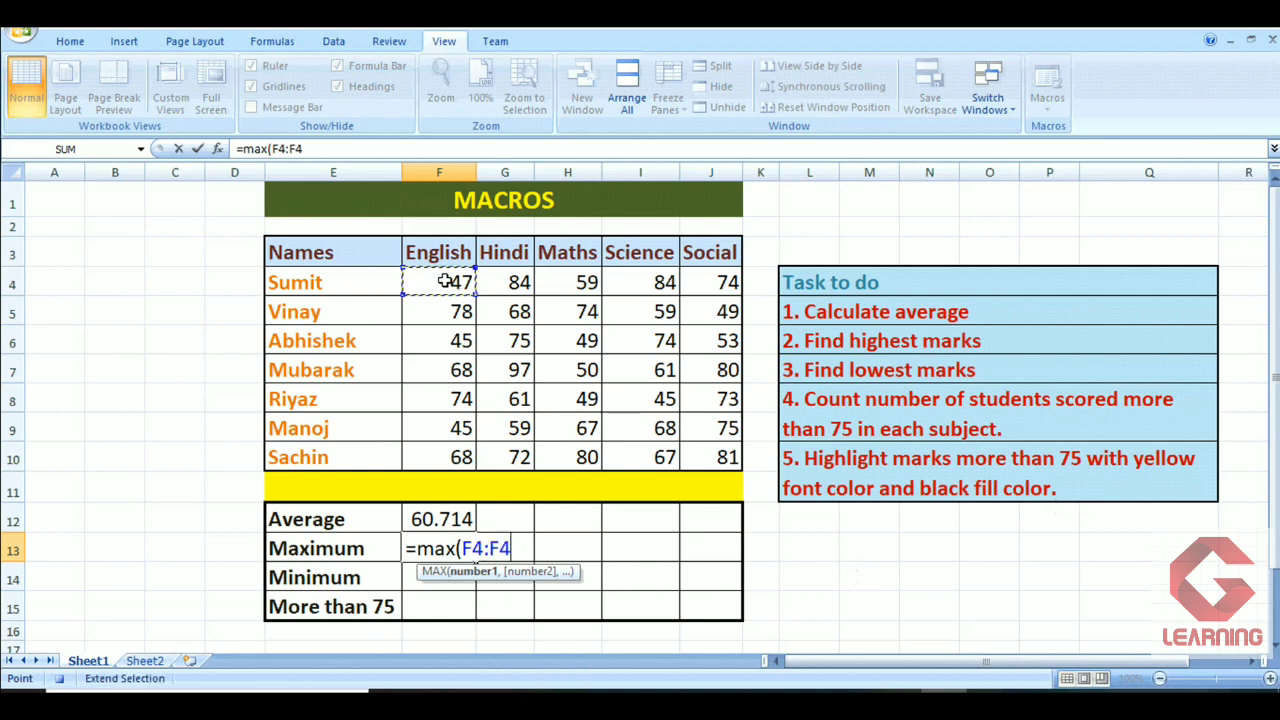
{"action": "left_click", "coordinate": [423, 458]}
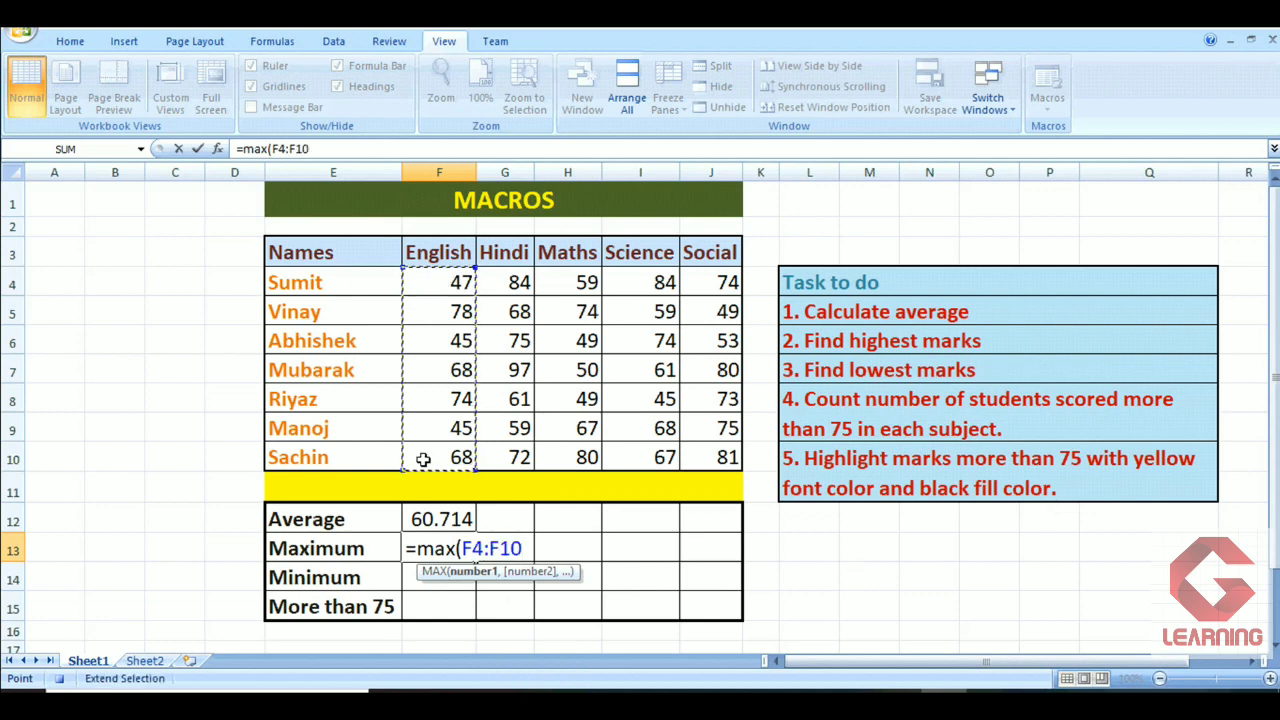
{"action": "type", "text": ")"}
{"action": "key", "text": "Return"}
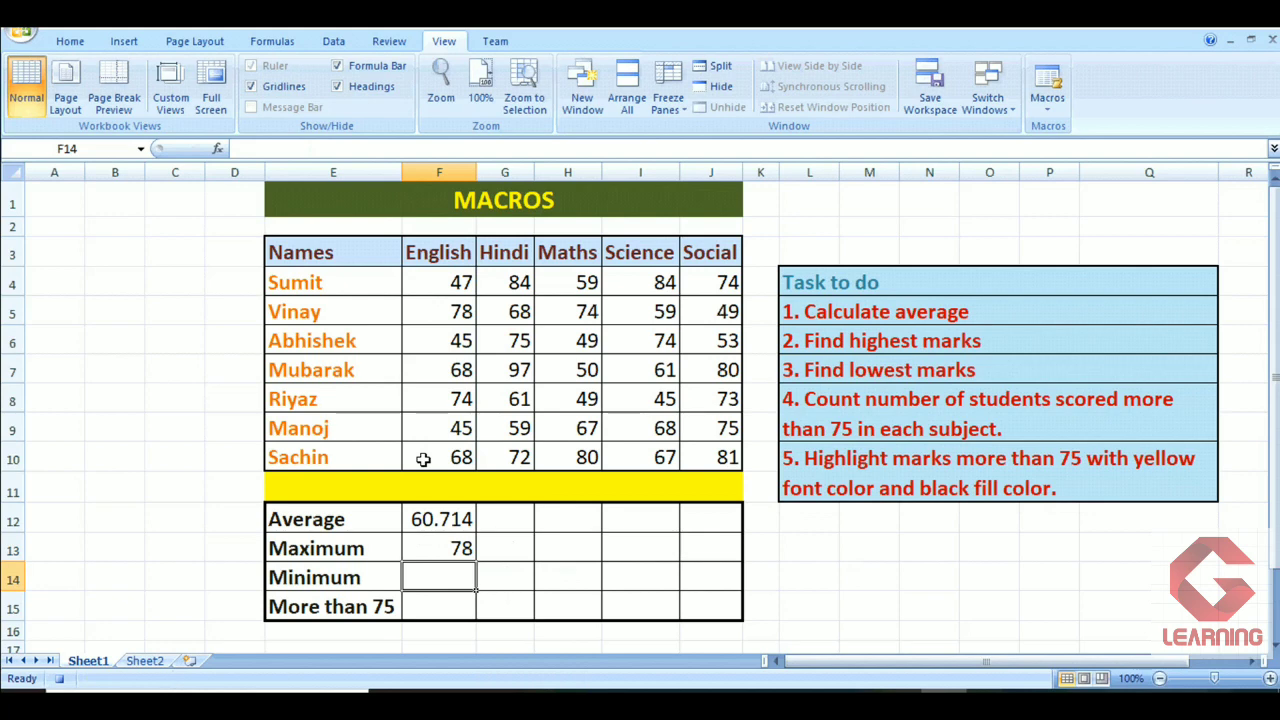
Find the lowest English mark in F14 with the formula =min(F4:F10)
{"action": "type", "text": "="}
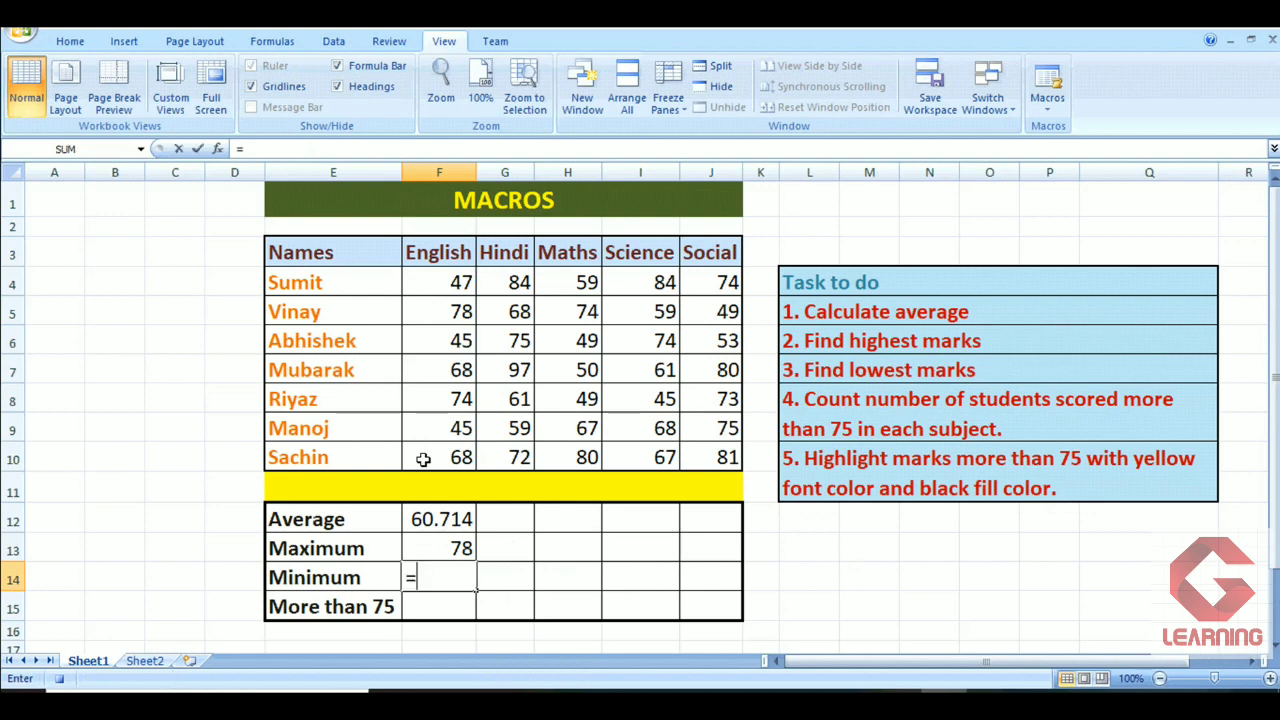
{"action": "type", "text": "min("}
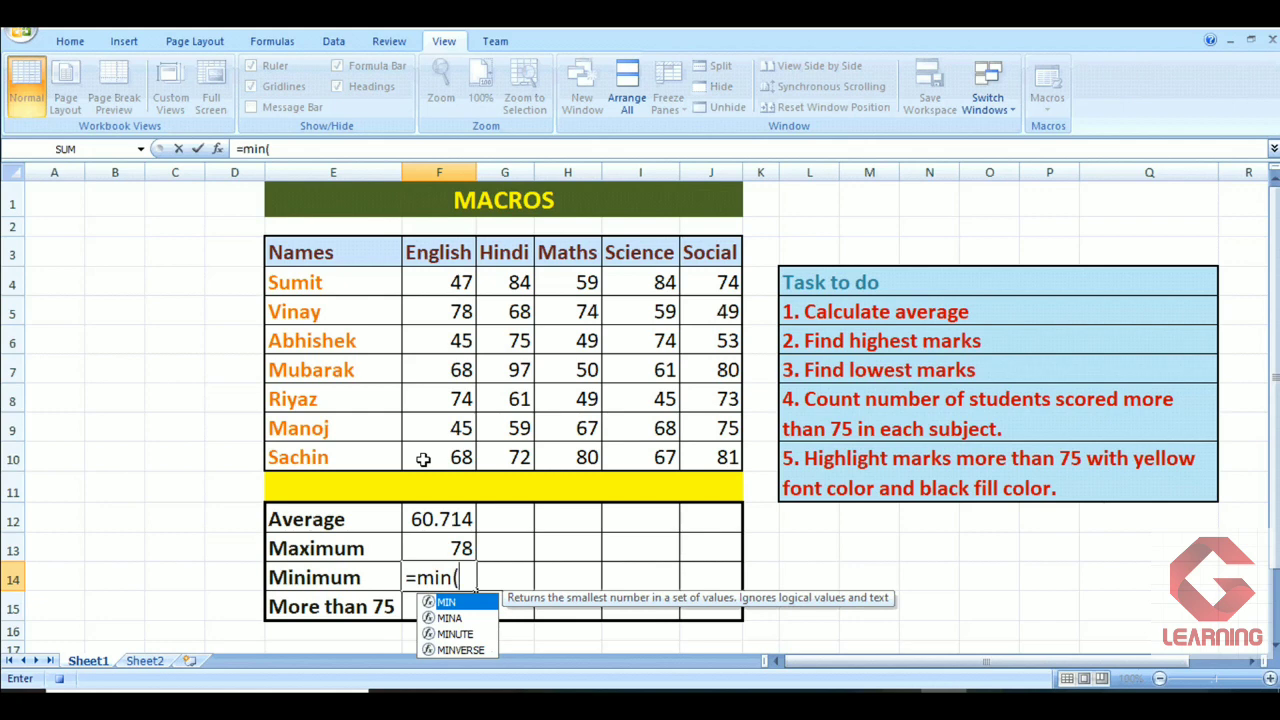
{"action": "left_click", "coordinate": [445, 297]}
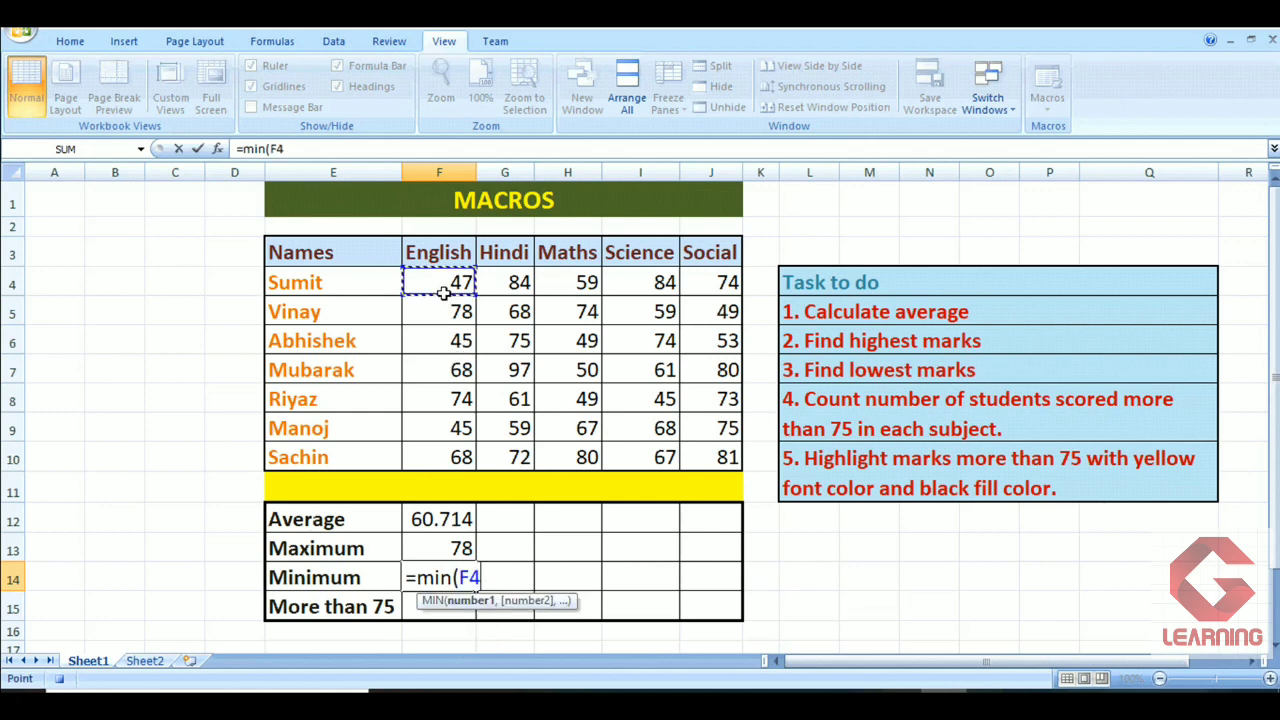
{"action": "key", "text": "F8"}
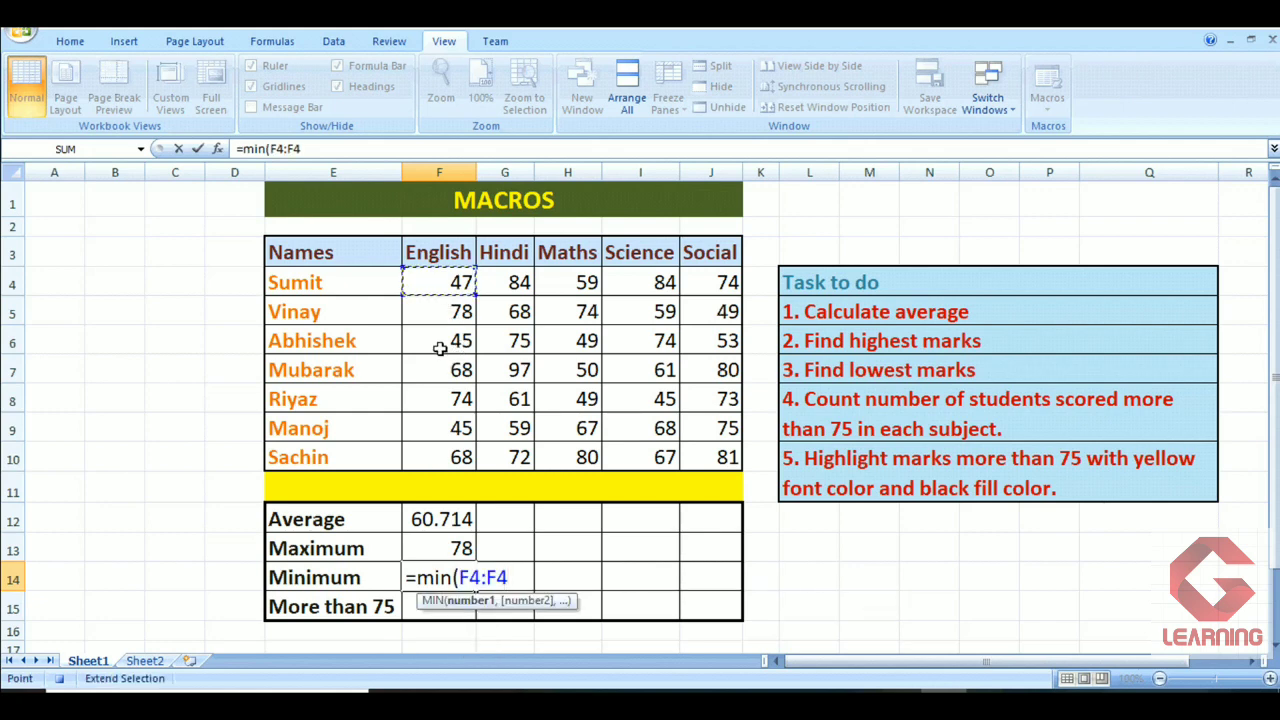
{"action": "key", "text": "BackSpace"}
{"action": "key", "text": "BackSpace"}
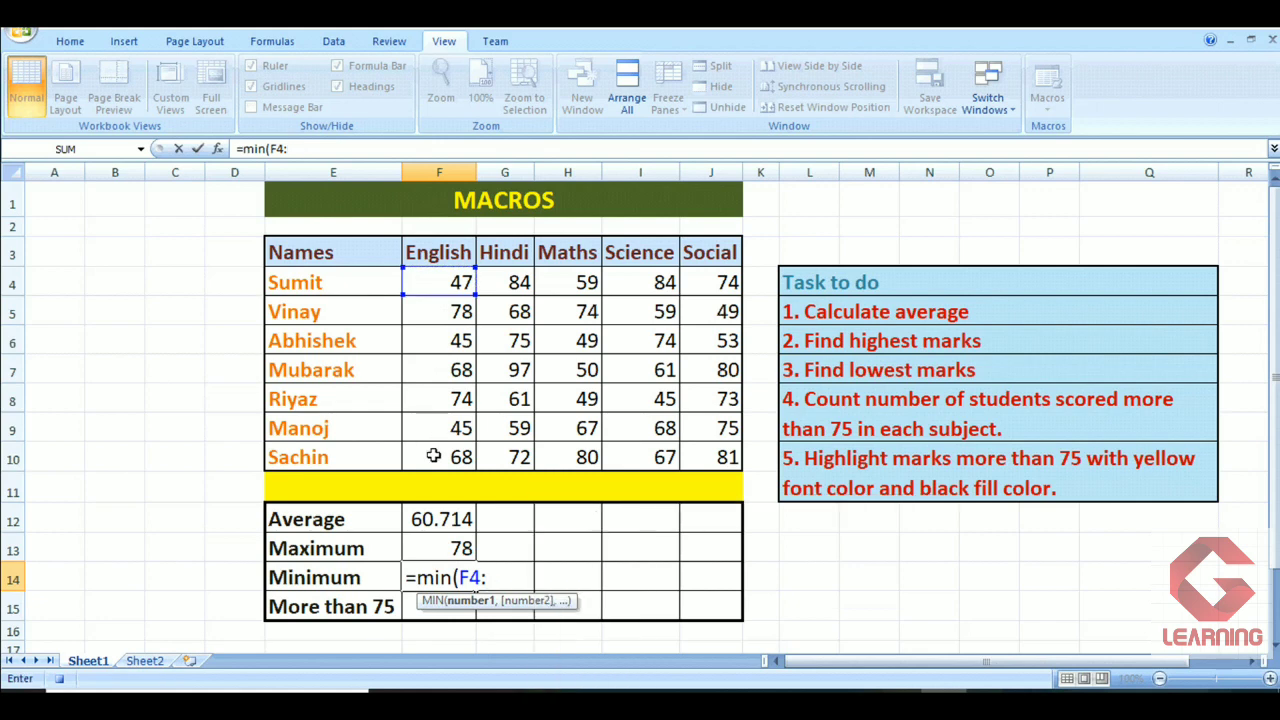
{"action": "left_click", "coordinate": [452, 455]}
{"action": "type", "text": ")"}
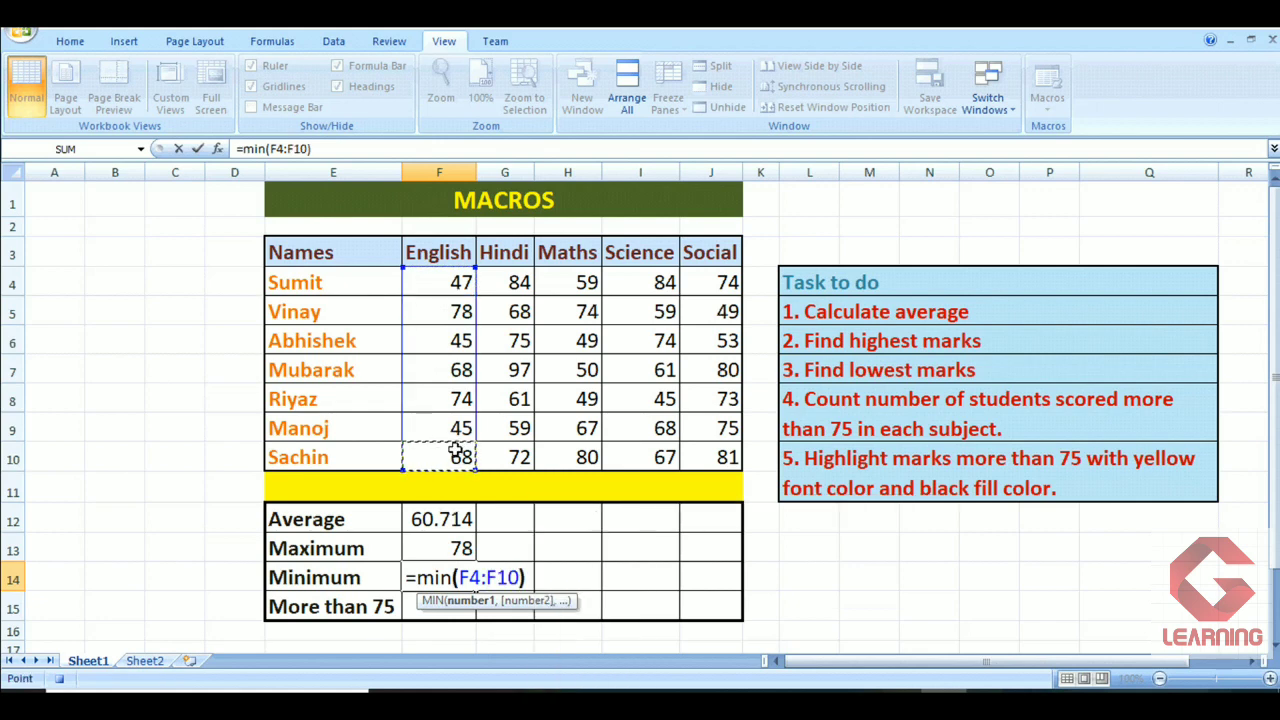
{"action": "key", "text": "Return"}
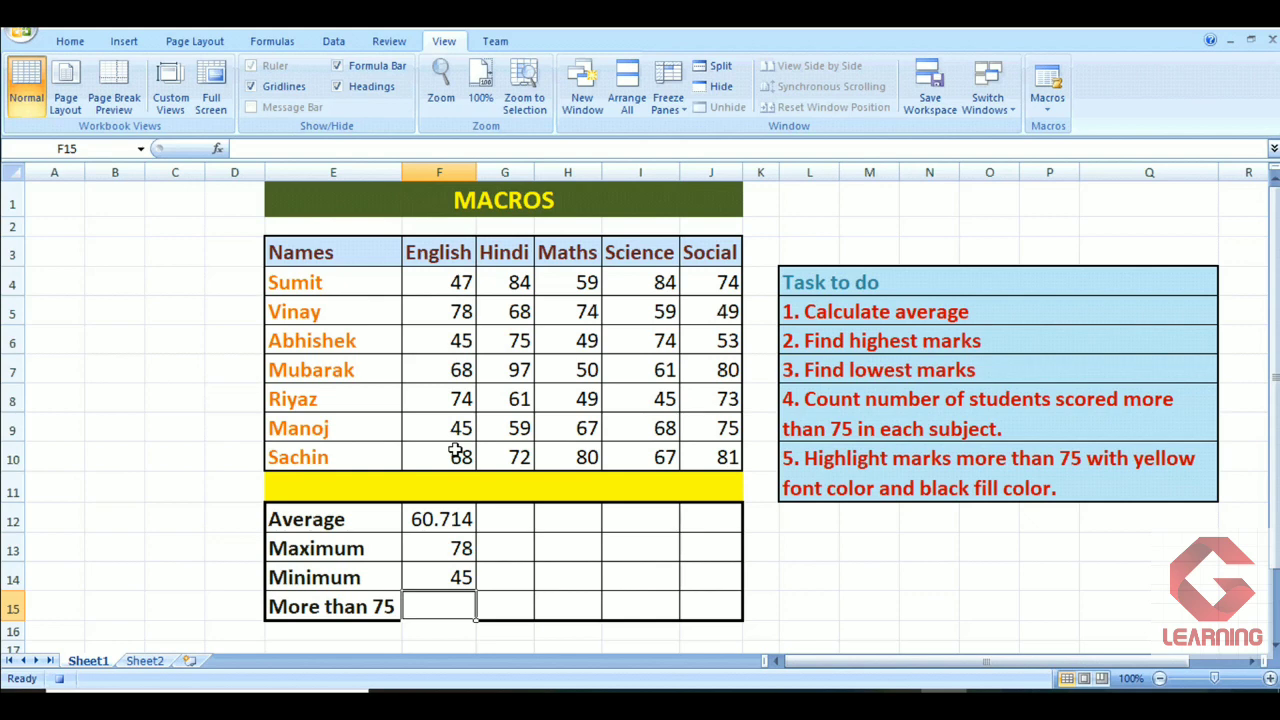
Count the English marks above 75 in F15 with the formula =countif(F4:F10,">75")
{"action": "type", "text": "=cou"}
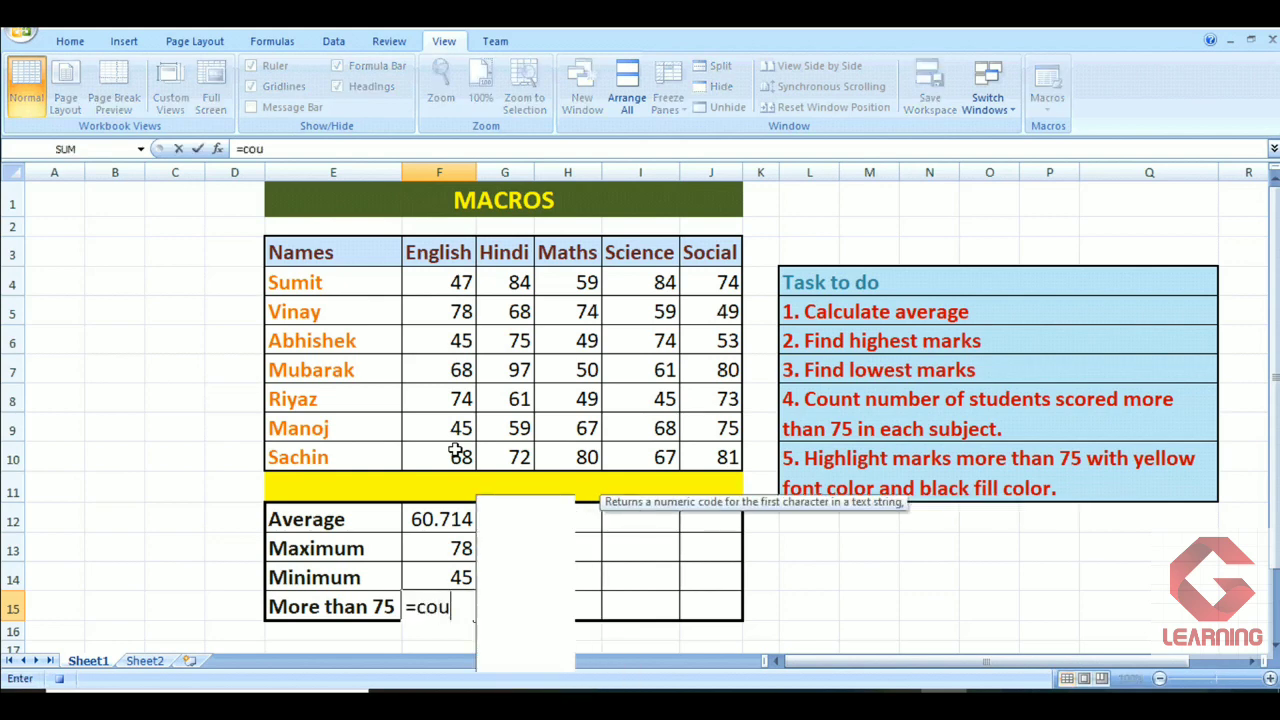
{"action": "type", "text": "ntif"}
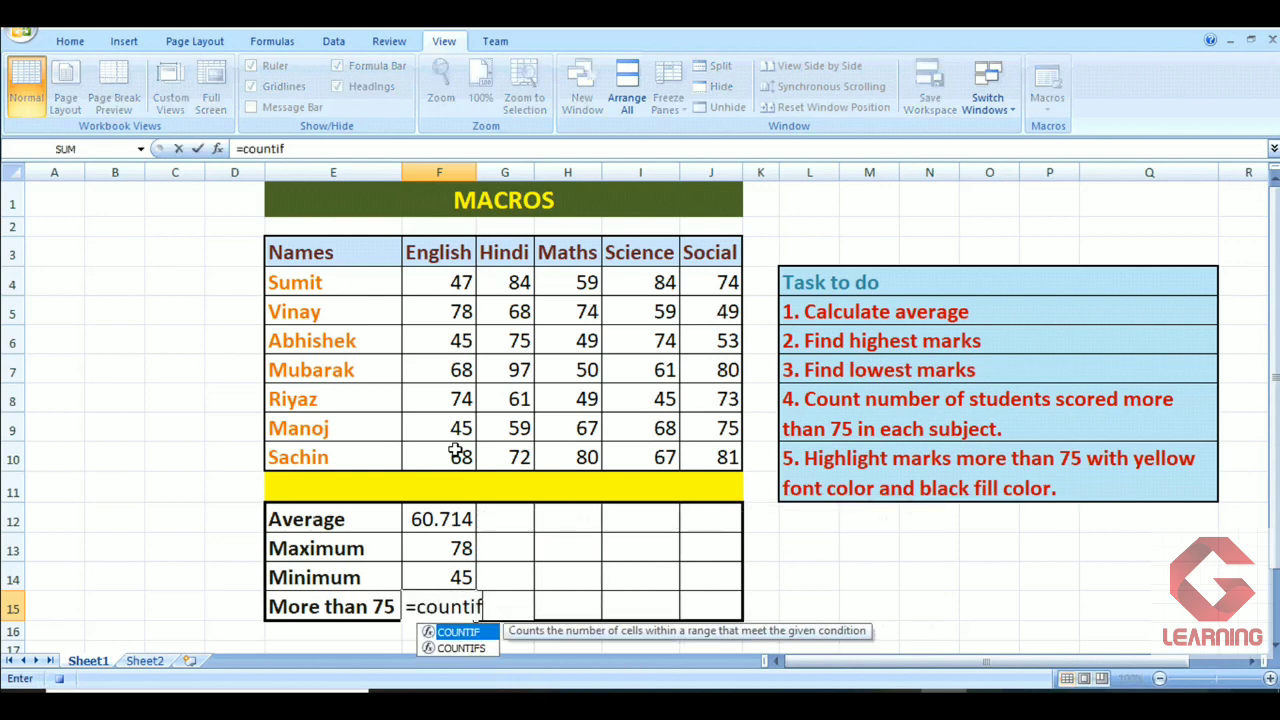
{"action": "type", "text": "("}
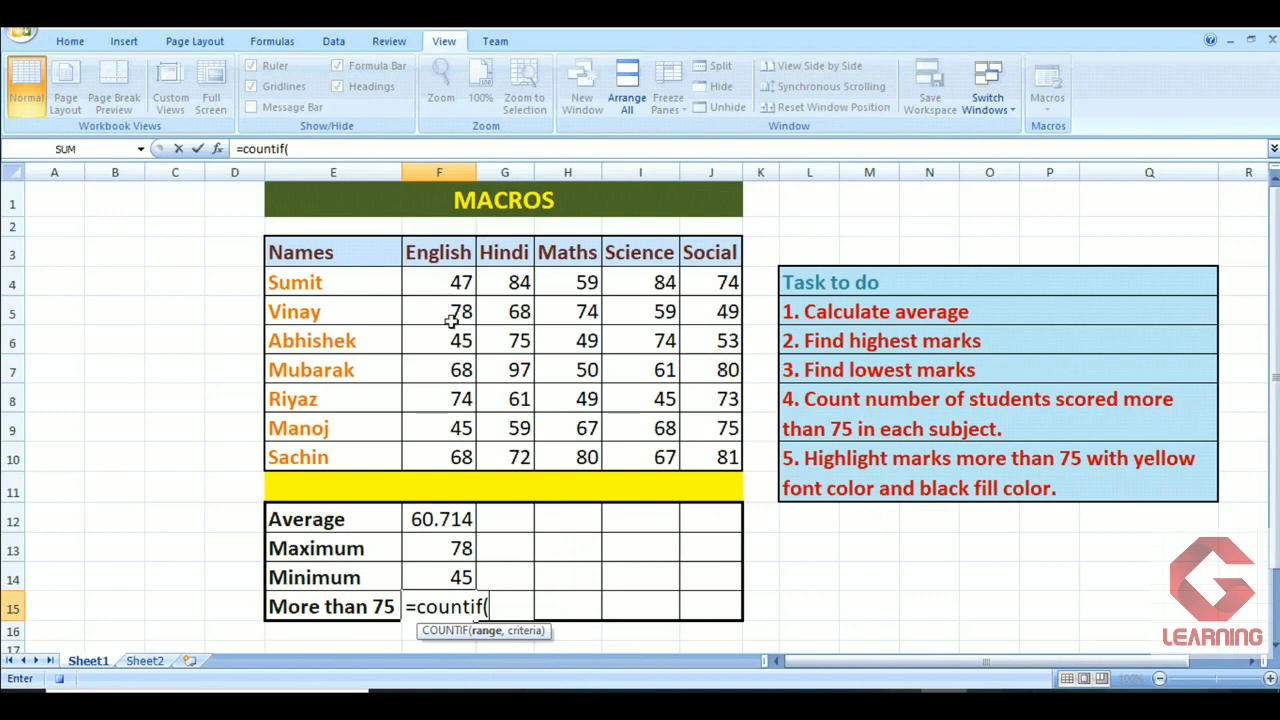
{"action": "left_click", "coordinate": [446, 283]}
{"action": "key", "text": "F8"}
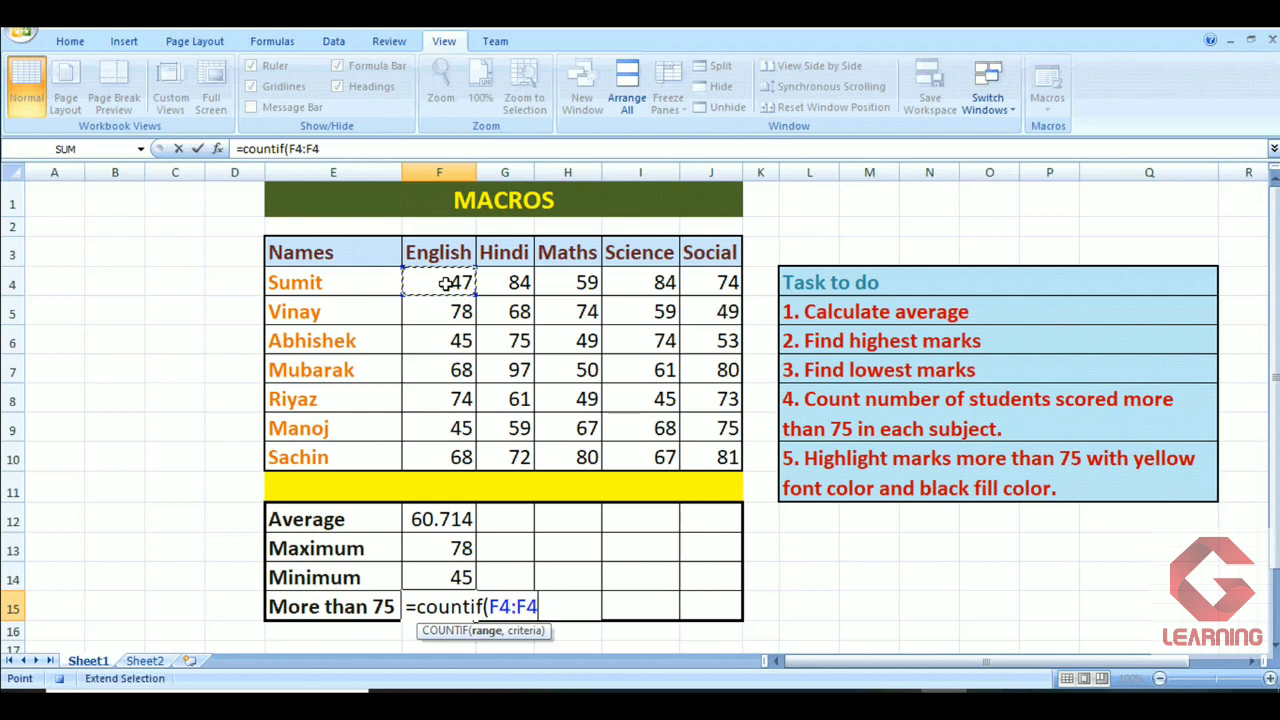
{"action": "left_click", "coordinate": [440, 459]}
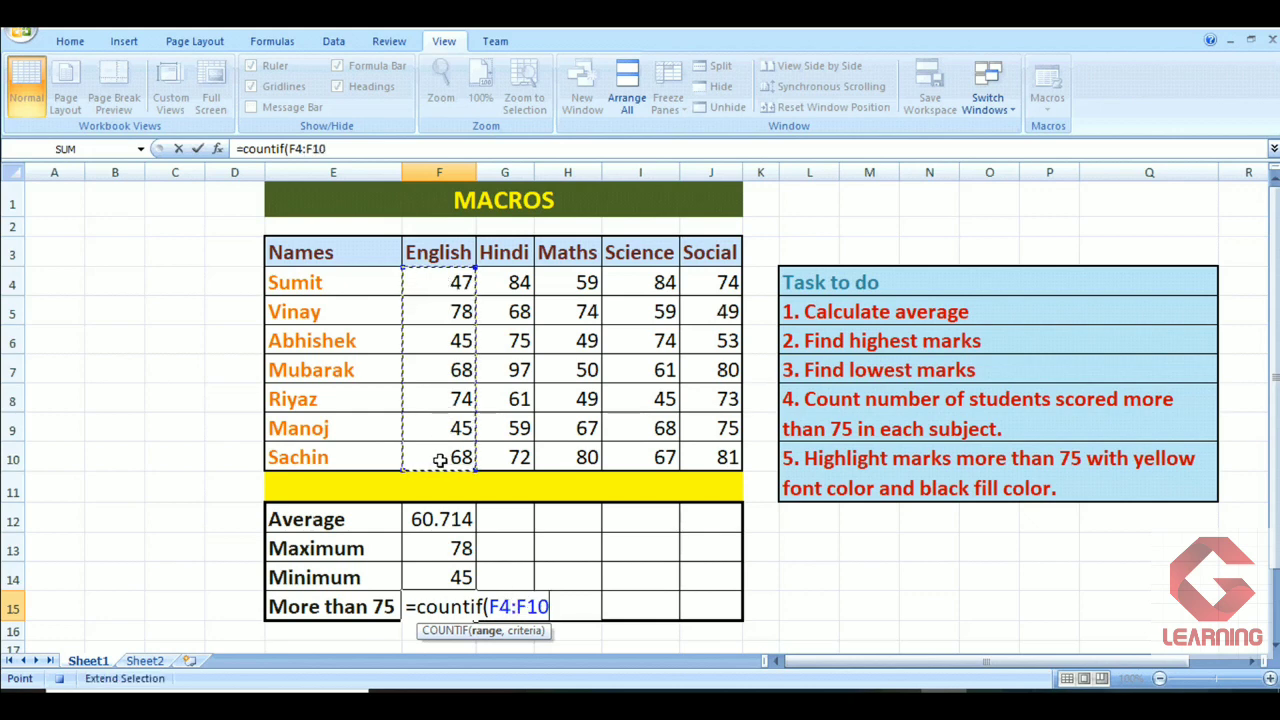
{"action": "type", "text": ","}
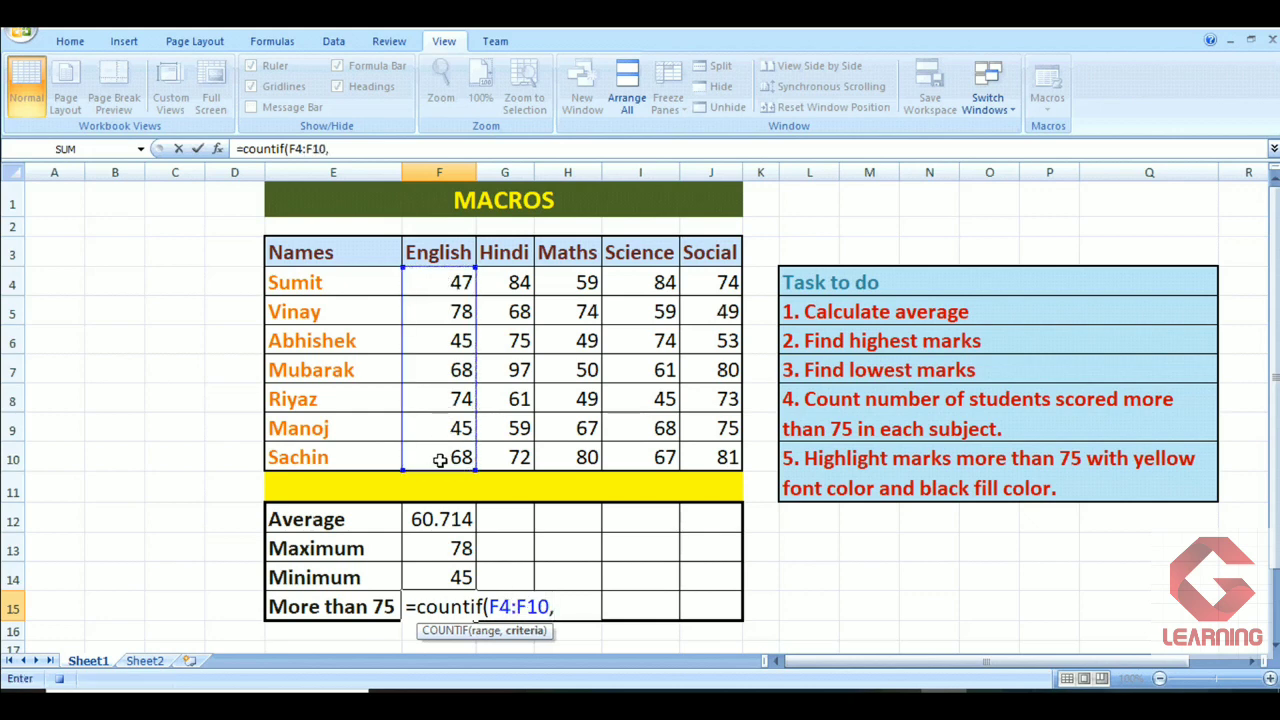
{"action": "type", "text": "\">75\")"}
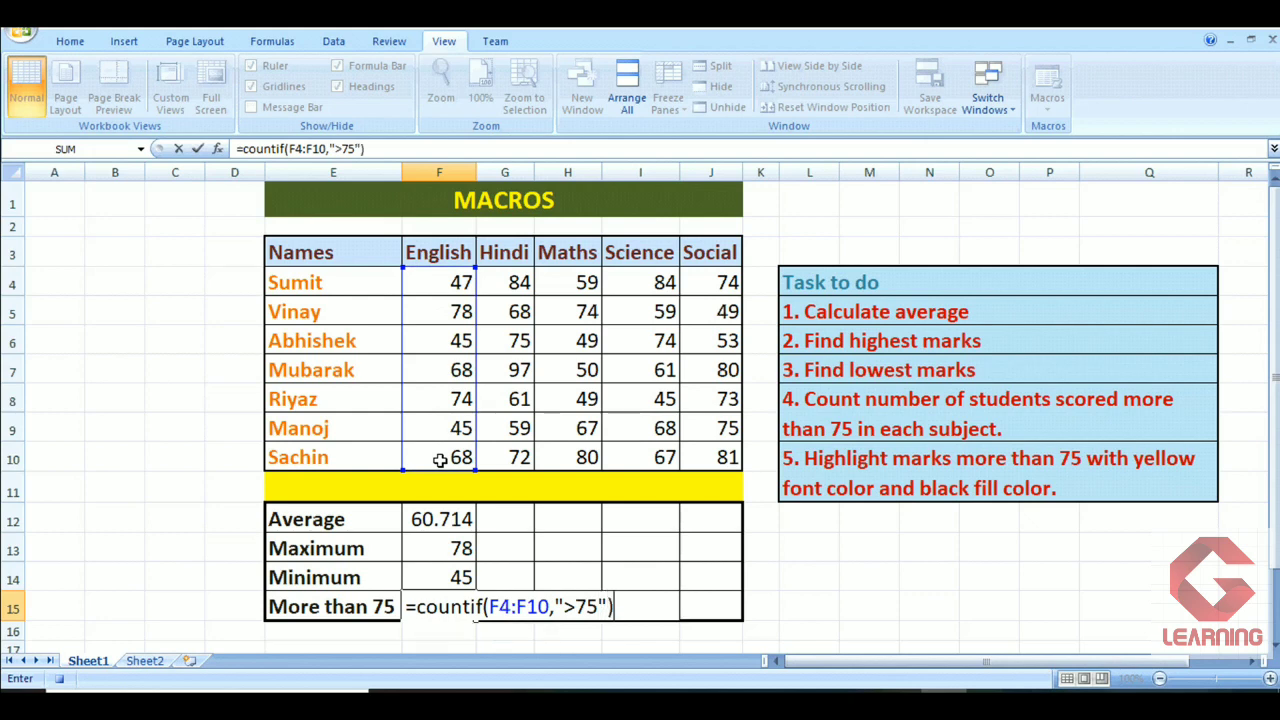
{"action": "key", "text": "Return"}
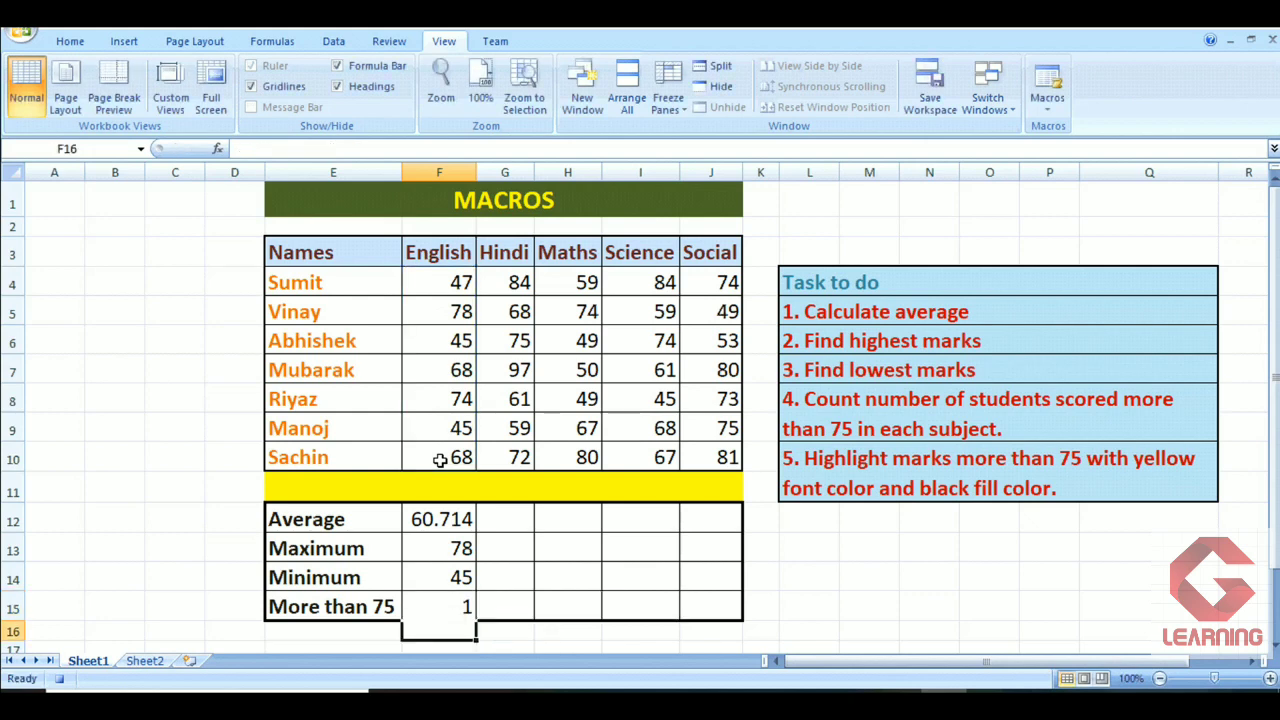
{"action": "left_click", "coordinate": [445, 606]}
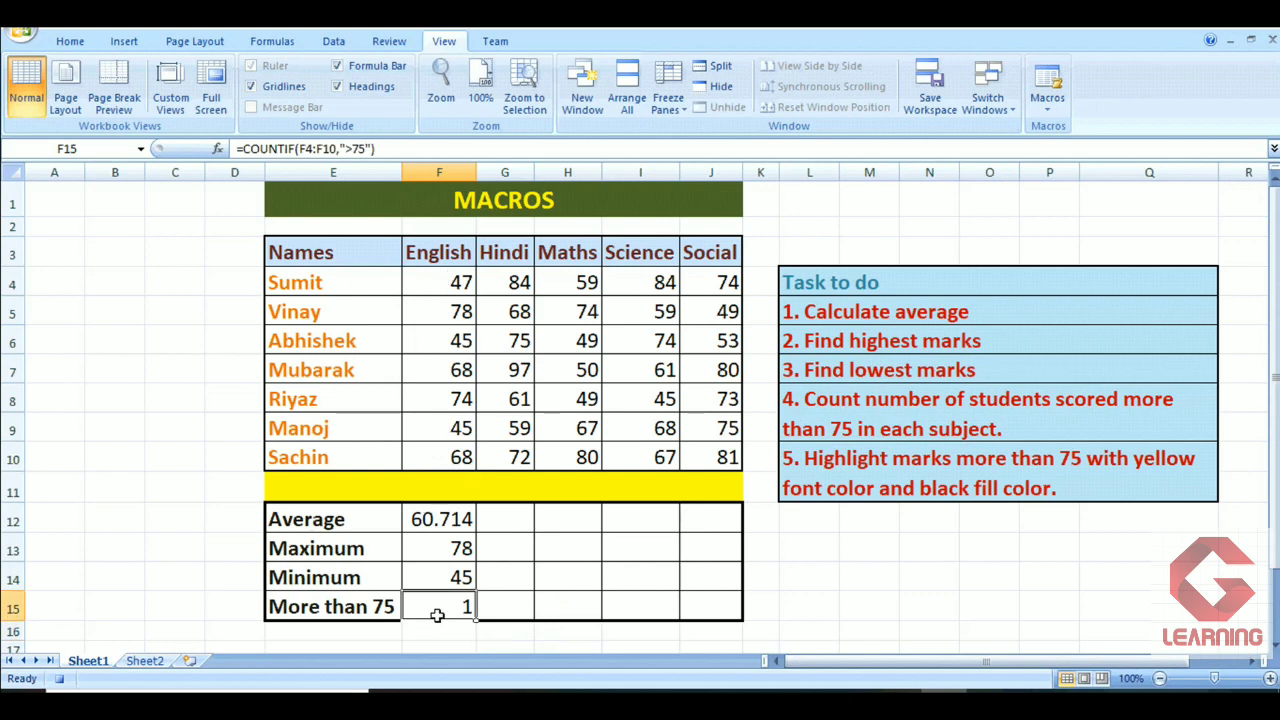
{"action": "left_click_drag", "start_coordinate": [860, 311], "coordinate": [852, 411]}
{"action": "left_click", "coordinate": [846, 319]}
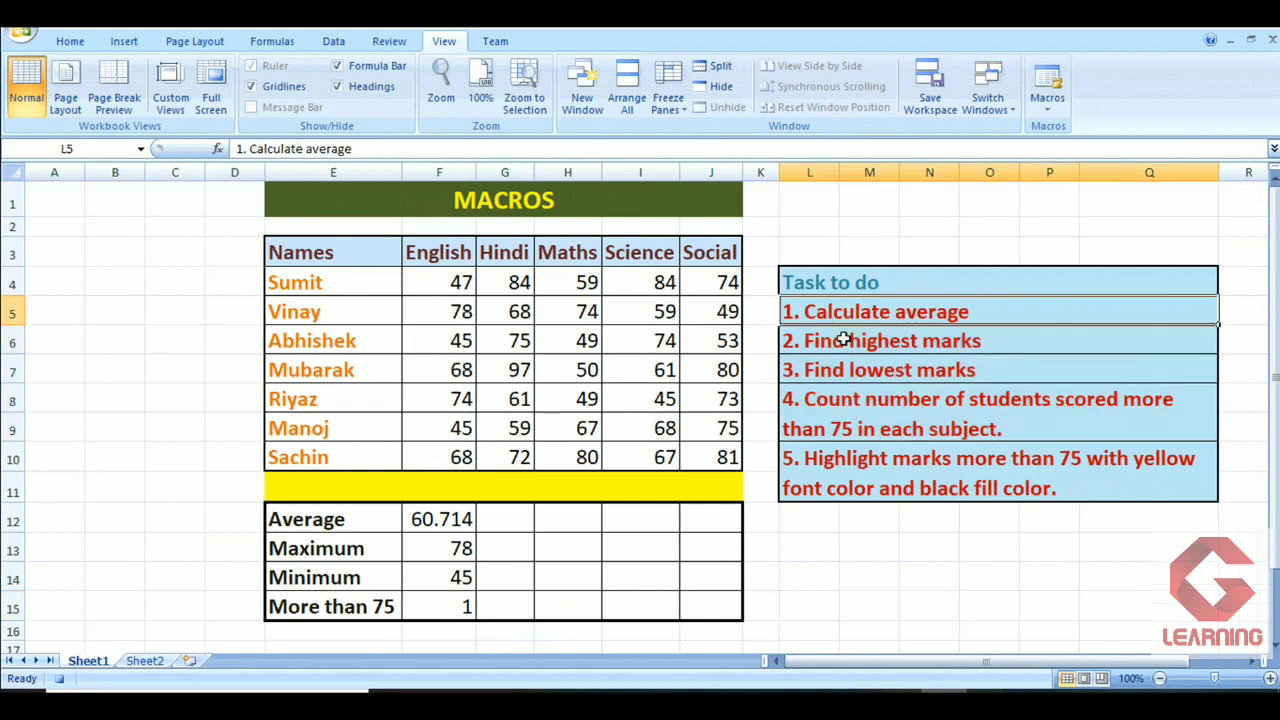
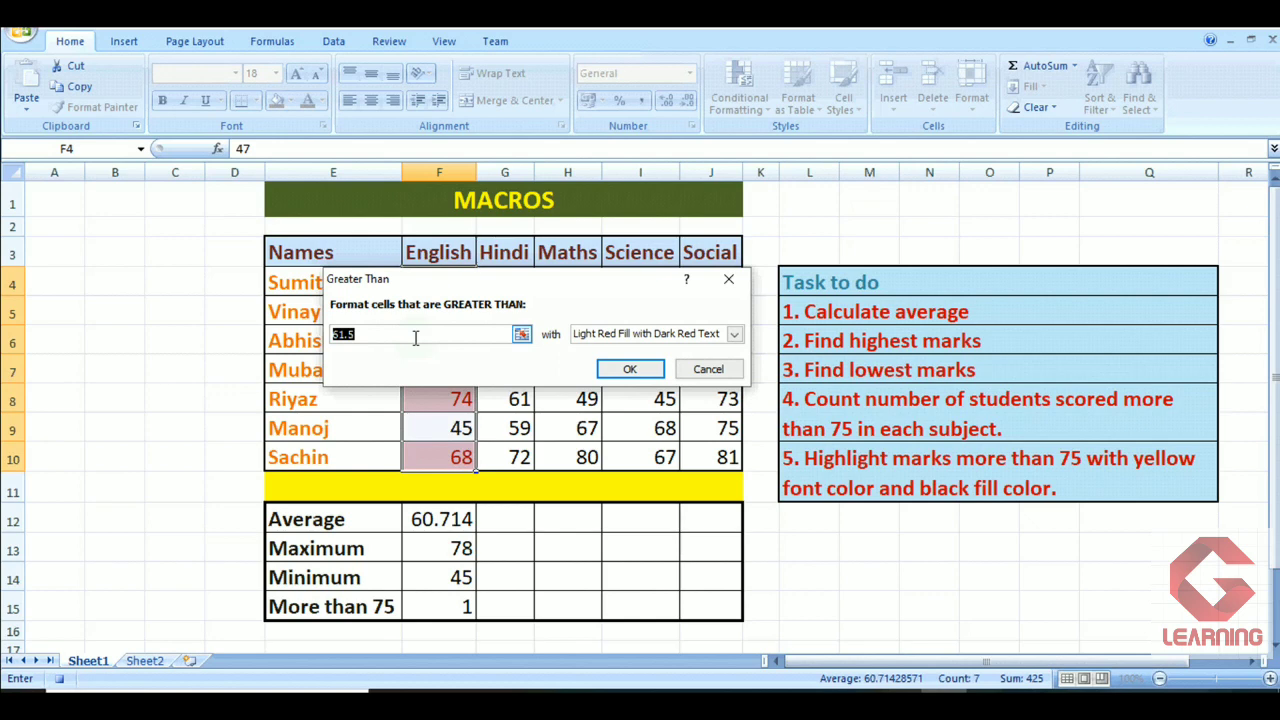
Highlight English marks in F4:F10 greater than 75 using conditional formatting with a custom format of yellow font and black fill
{"action": "type", "text": "75"}
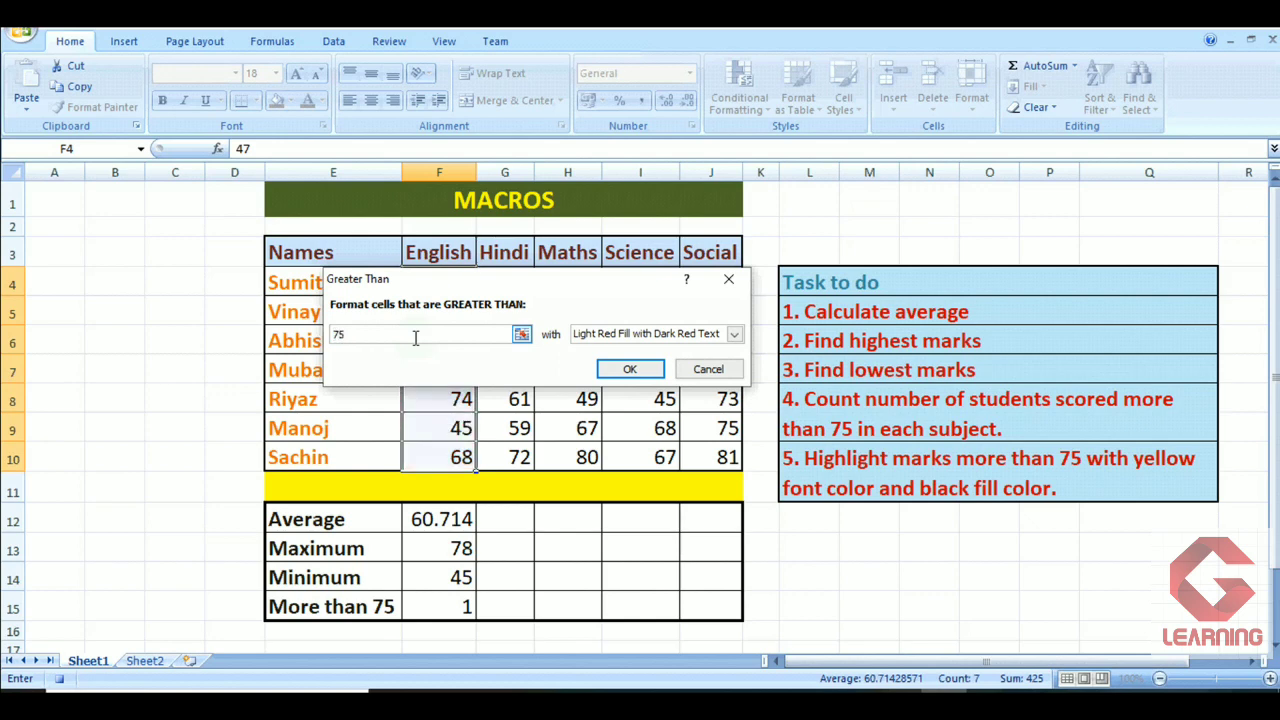
{"action": "left_click", "coordinate": [733, 334]}
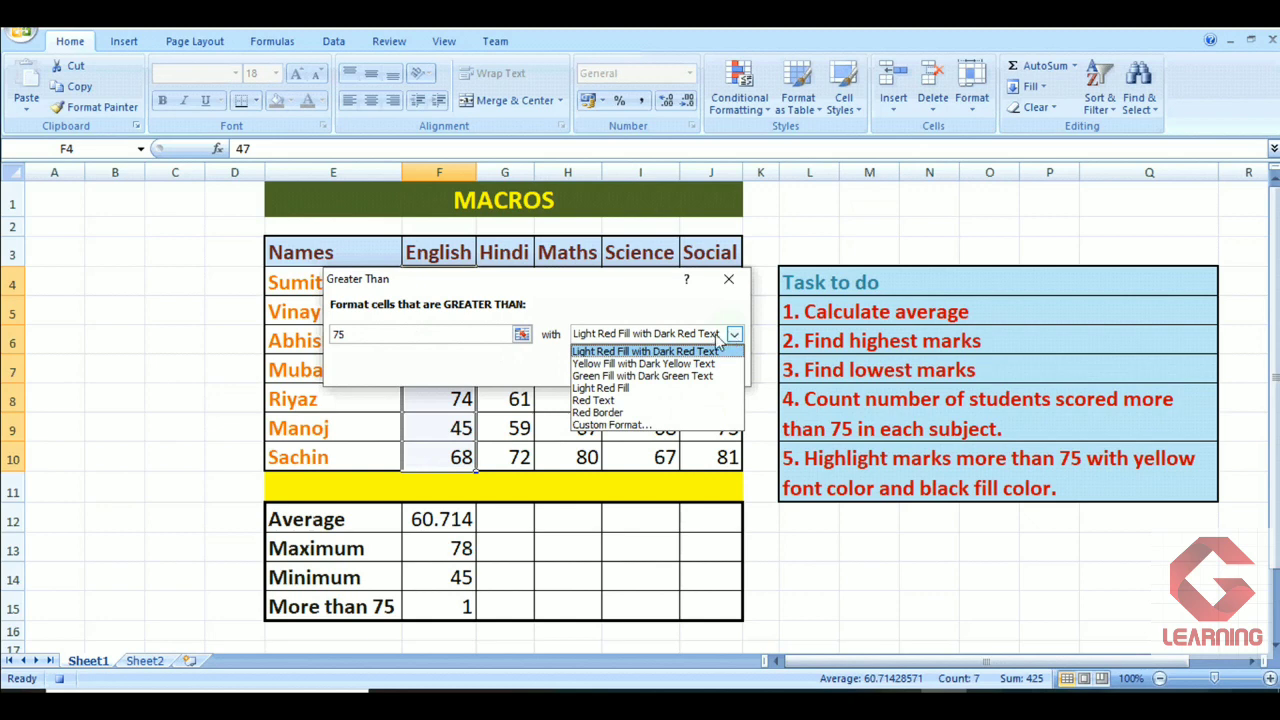
{"action": "left_click", "coordinate": [620, 425]}
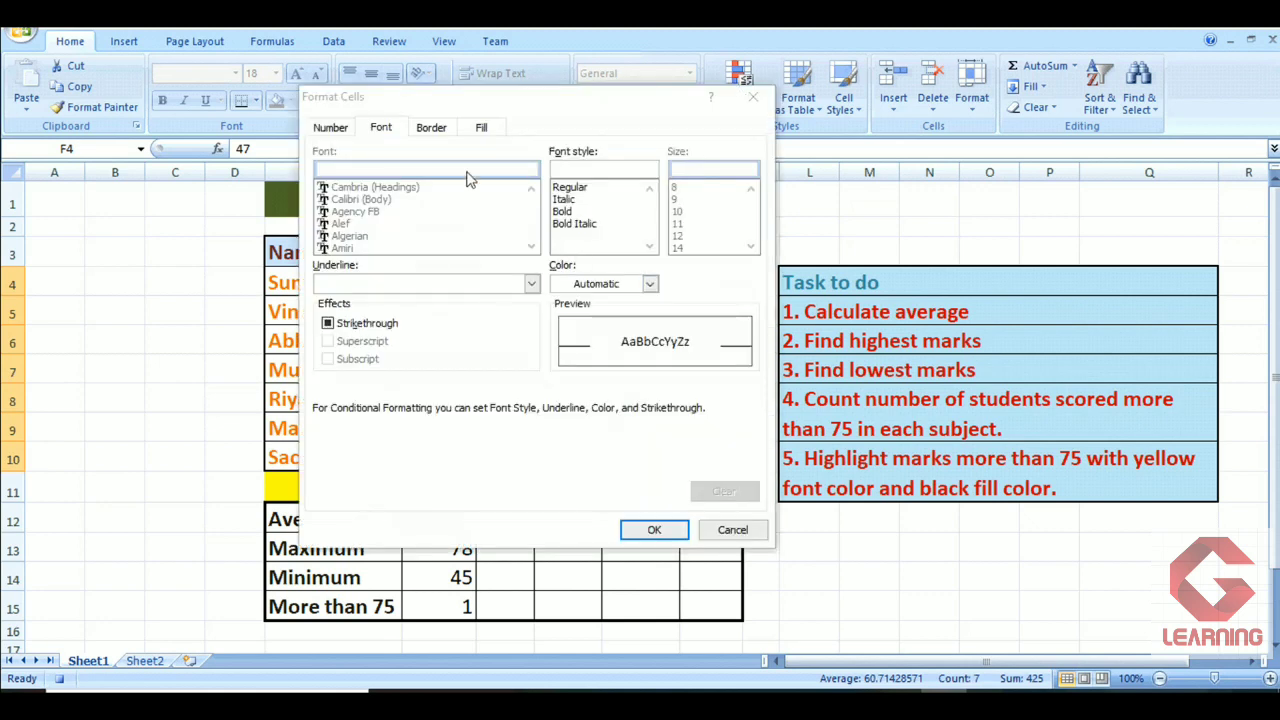
{"action": "left_click", "coordinate": [603, 284]}
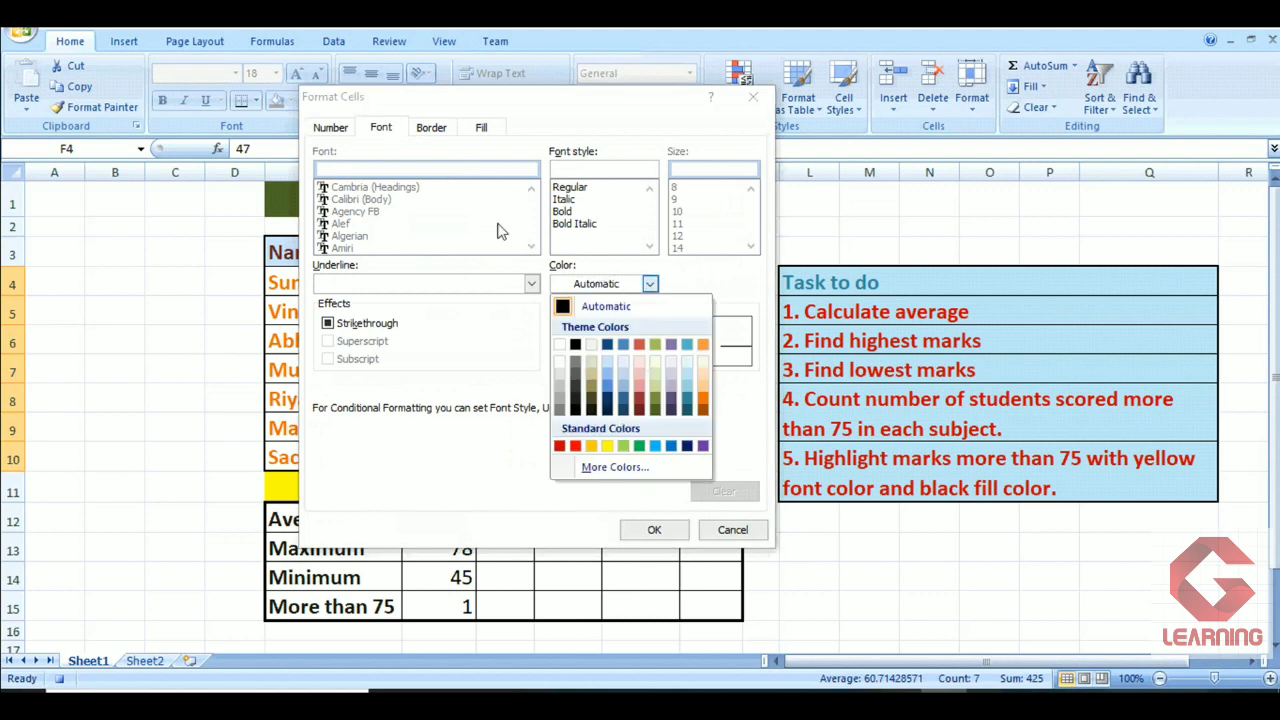
{"action": "left_click", "coordinate": [607, 446]}
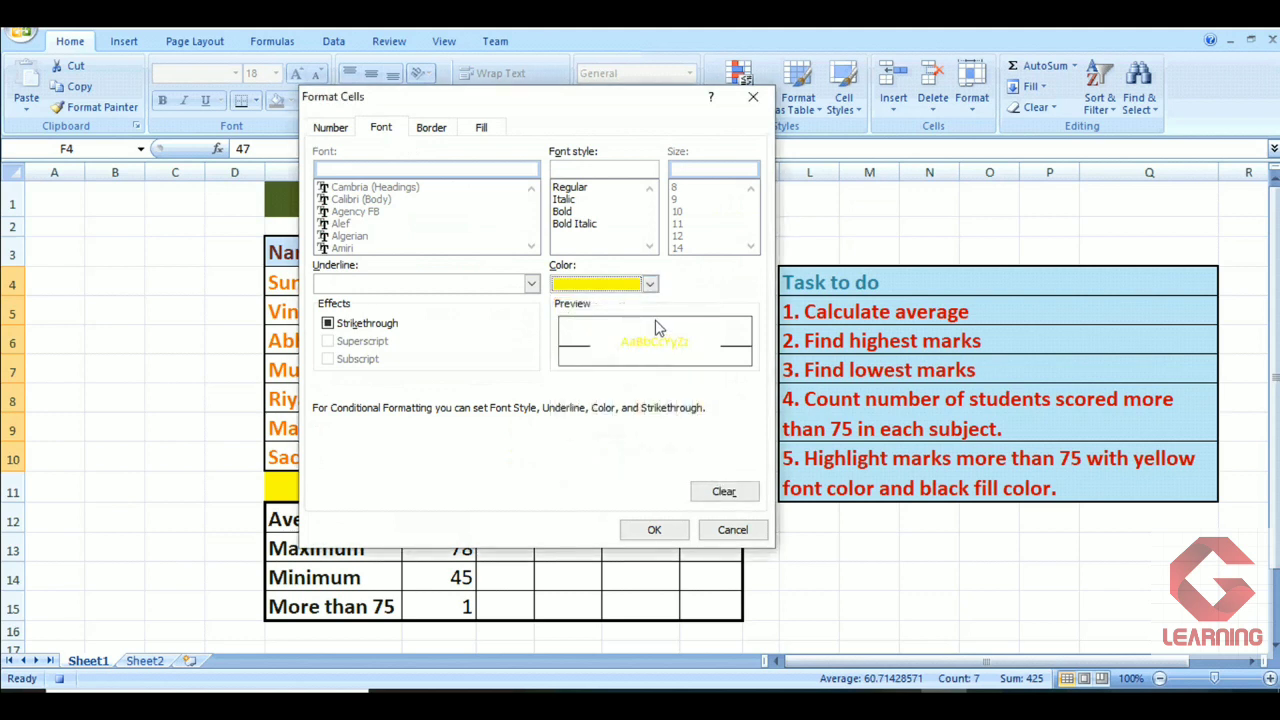
{"action": "left_click", "coordinate": [484, 129]}
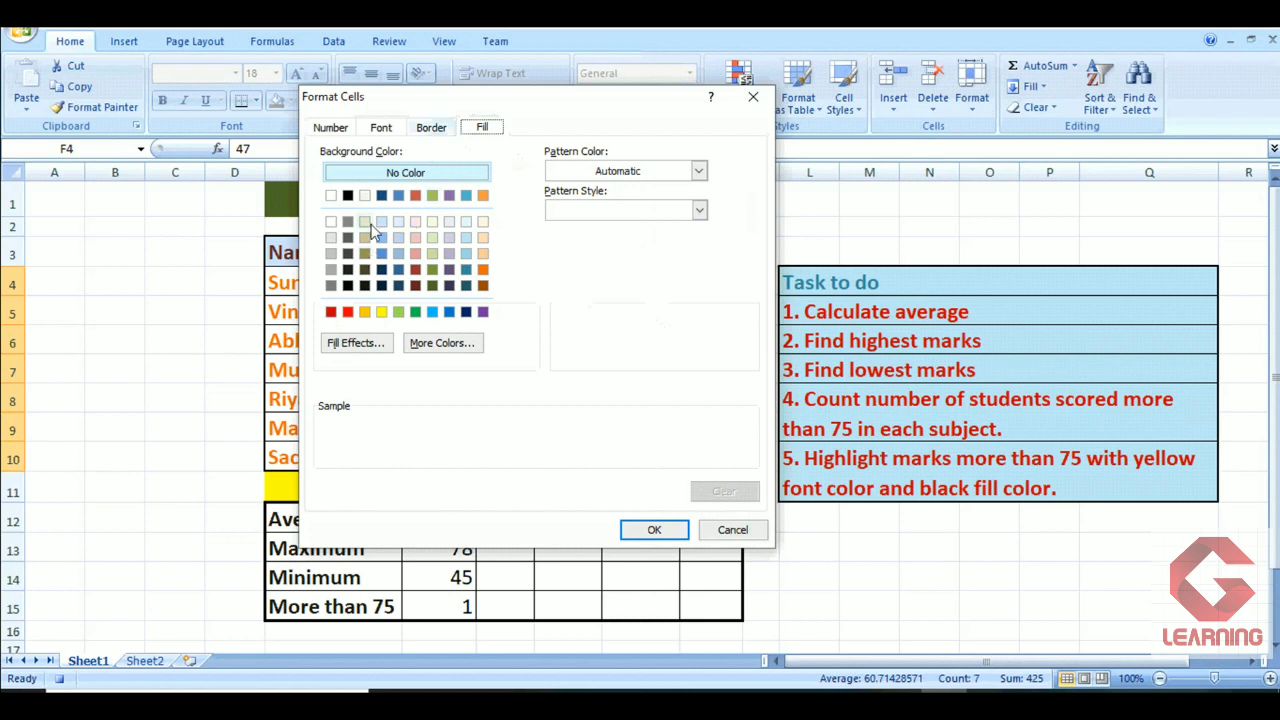
{"action": "left_click", "coordinate": [348, 195]}
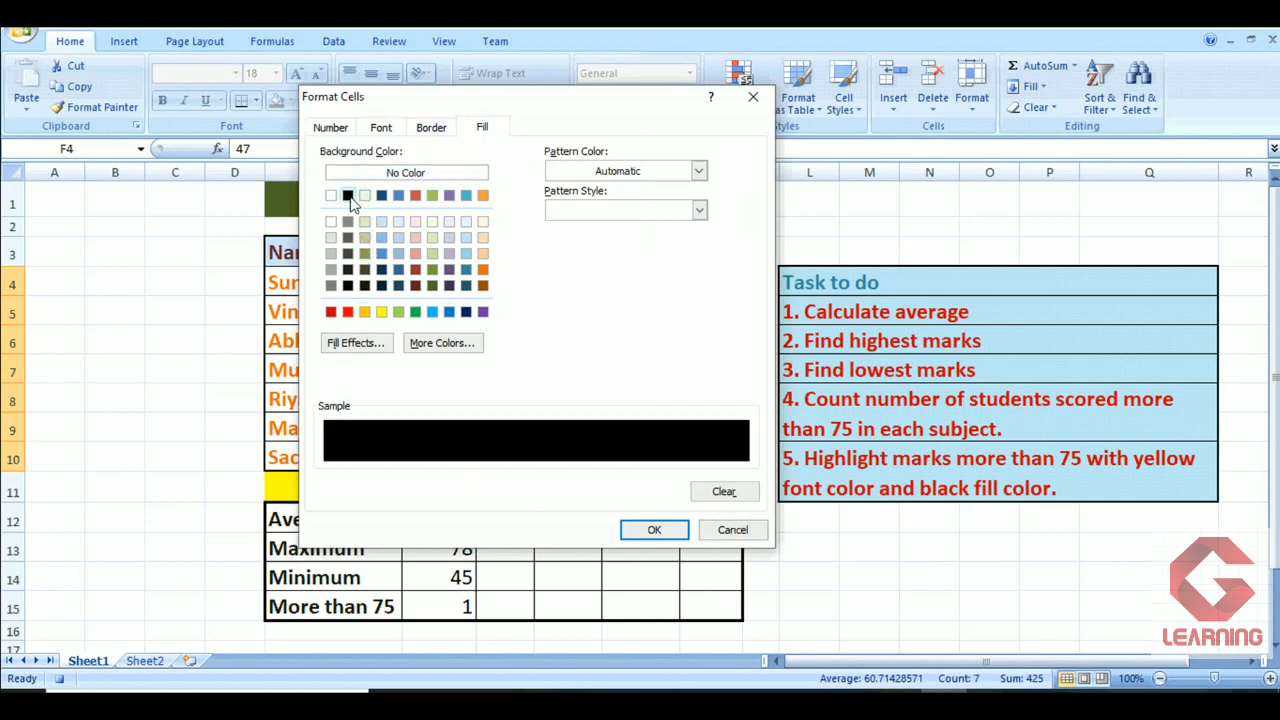
{"action": "left_click", "coordinate": [669, 532]}
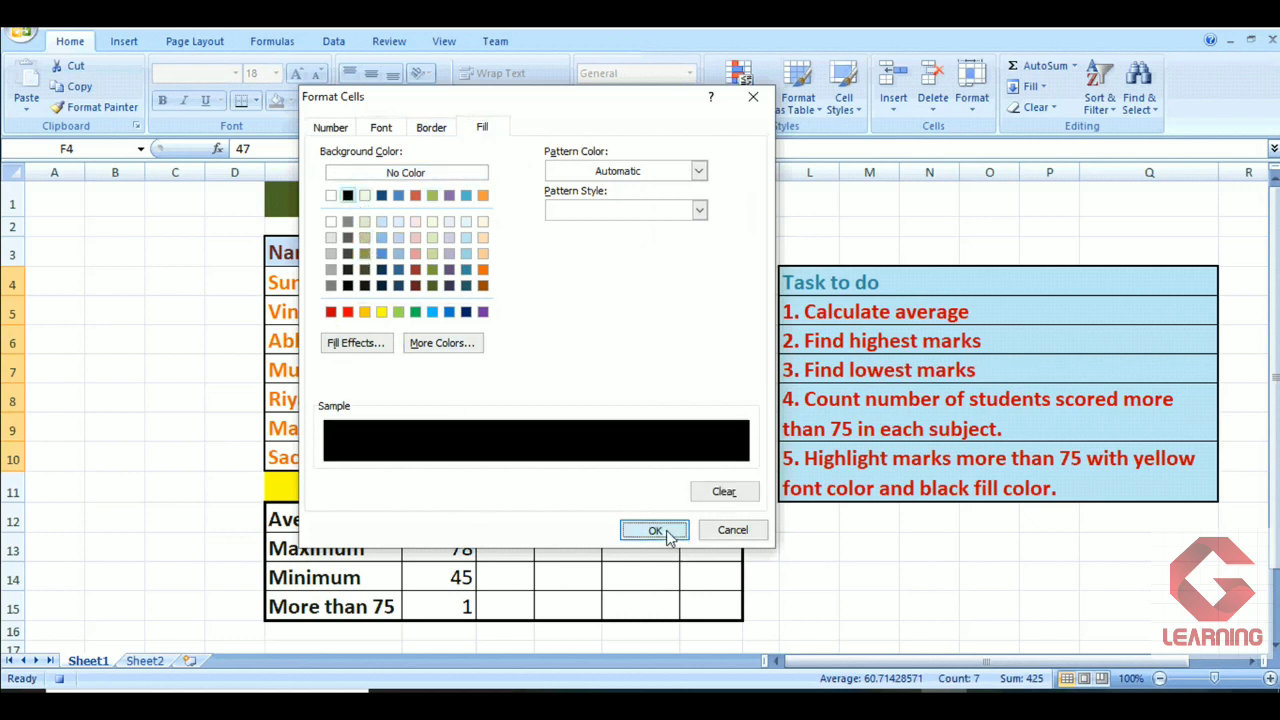
{"action": "left_click", "coordinate": [636, 370]}
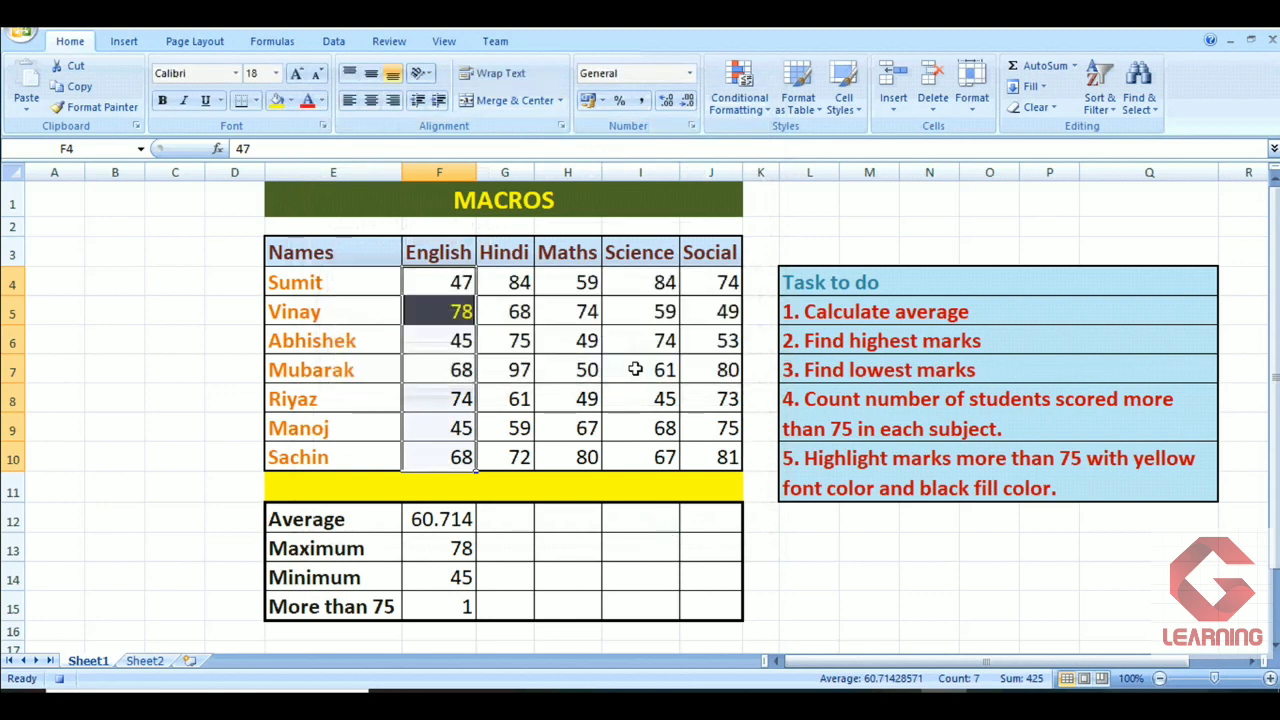
{"action": "left_click", "coordinate": [530, 388]}
{"action": "left_click", "coordinate": [450, 312]}
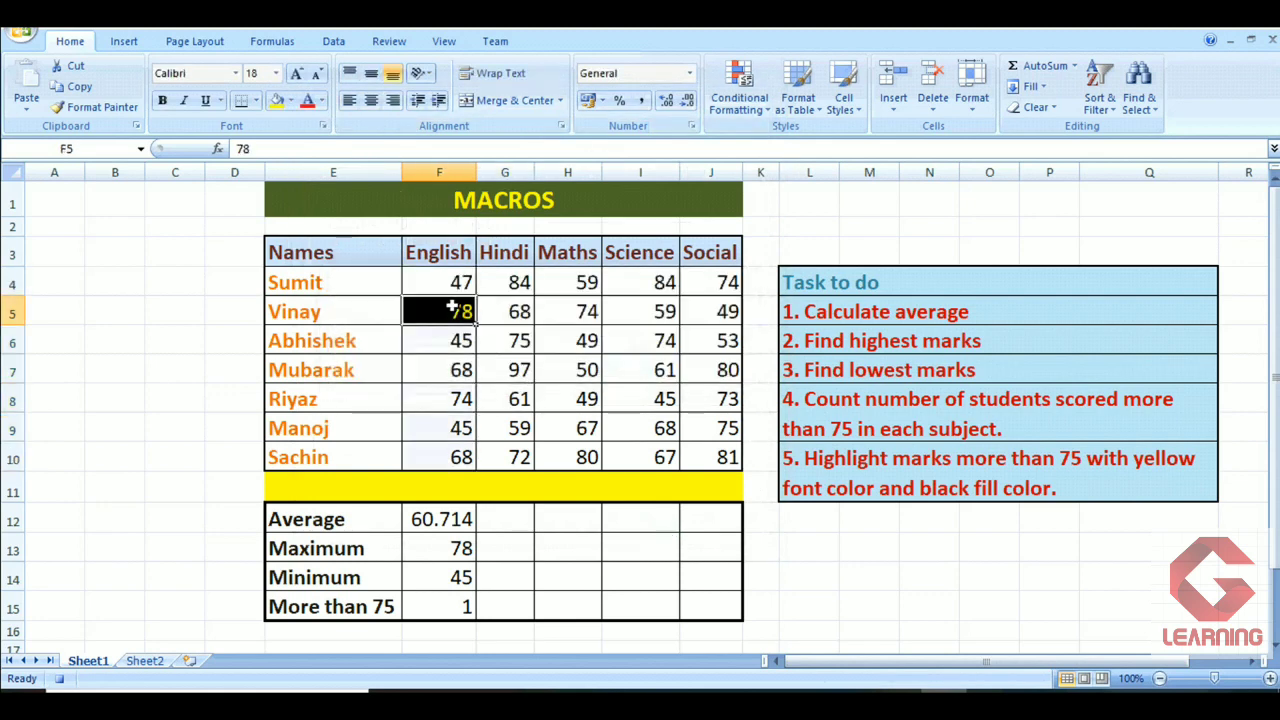
{"action": "left_click", "coordinate": [445, 283]}
{"action": "left_click_drag", "start_coordinate": [445, 283], "coordinate": [432, 451]}
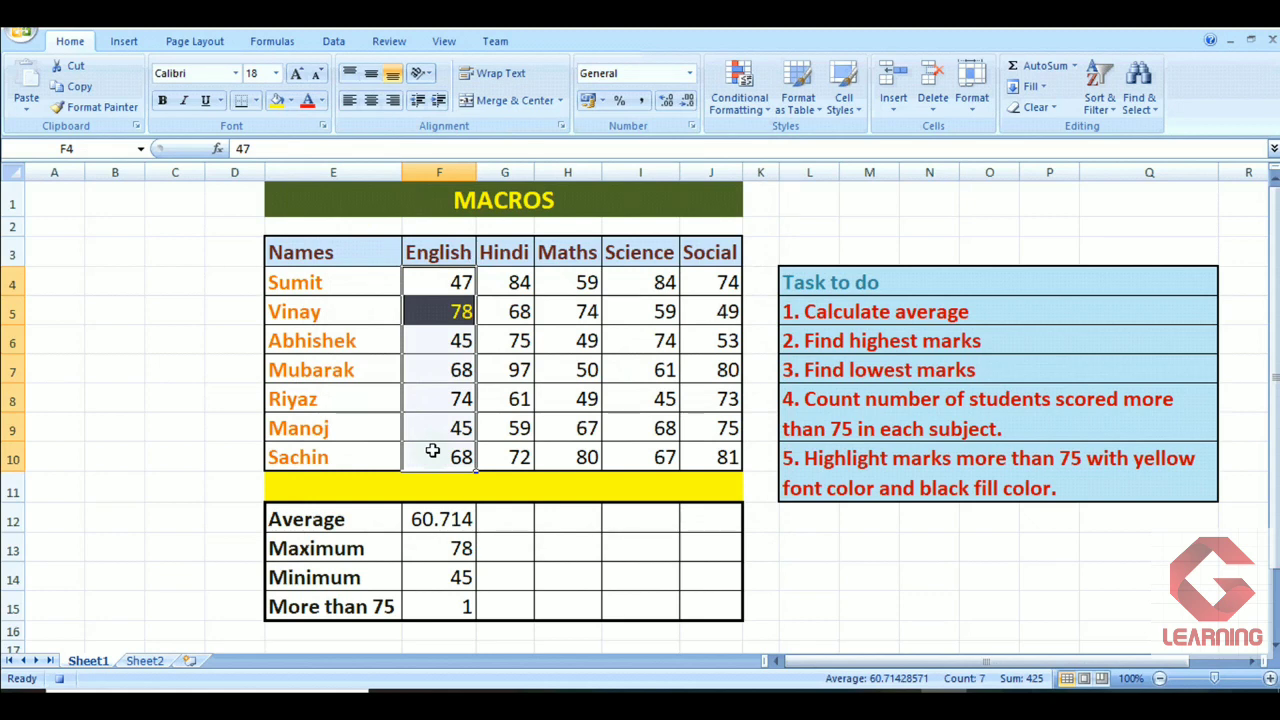
Make F4, the first English mark, the active cell again and stop recording the macro
{"action": "left_click", "coordinate": [439, 292]}
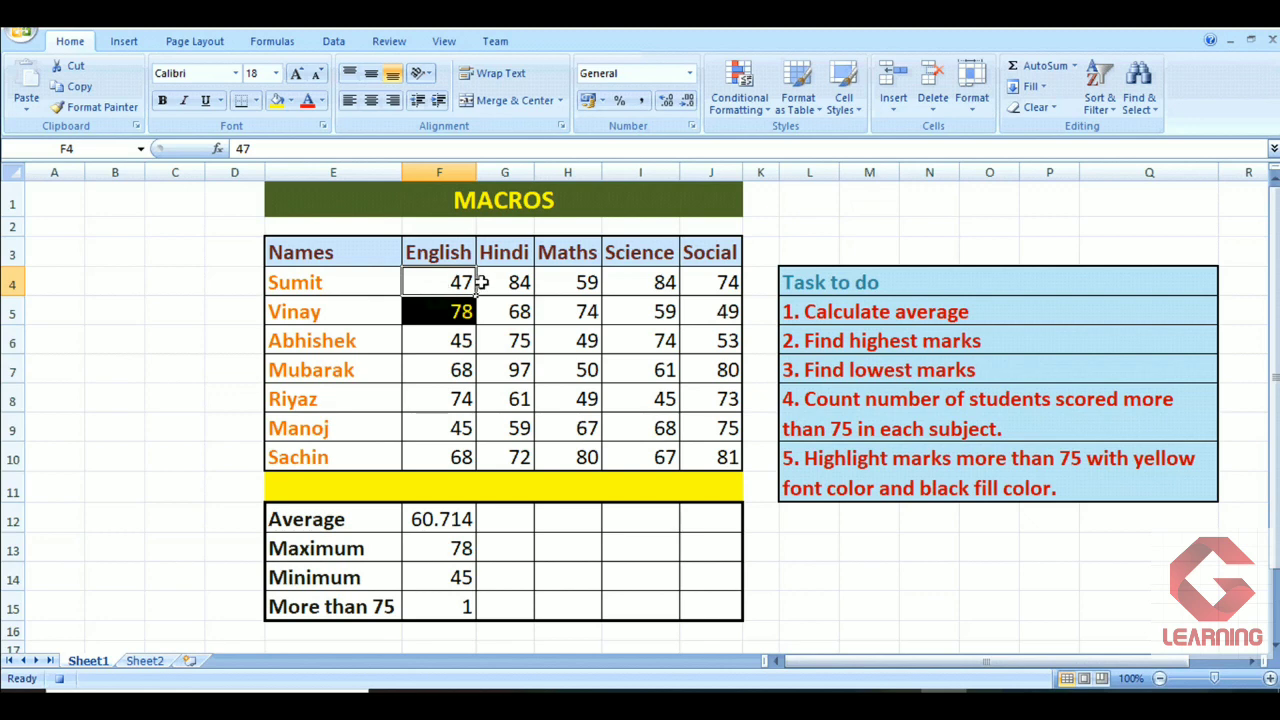
{"action": "left_click", "coordinate": [445, 41]}
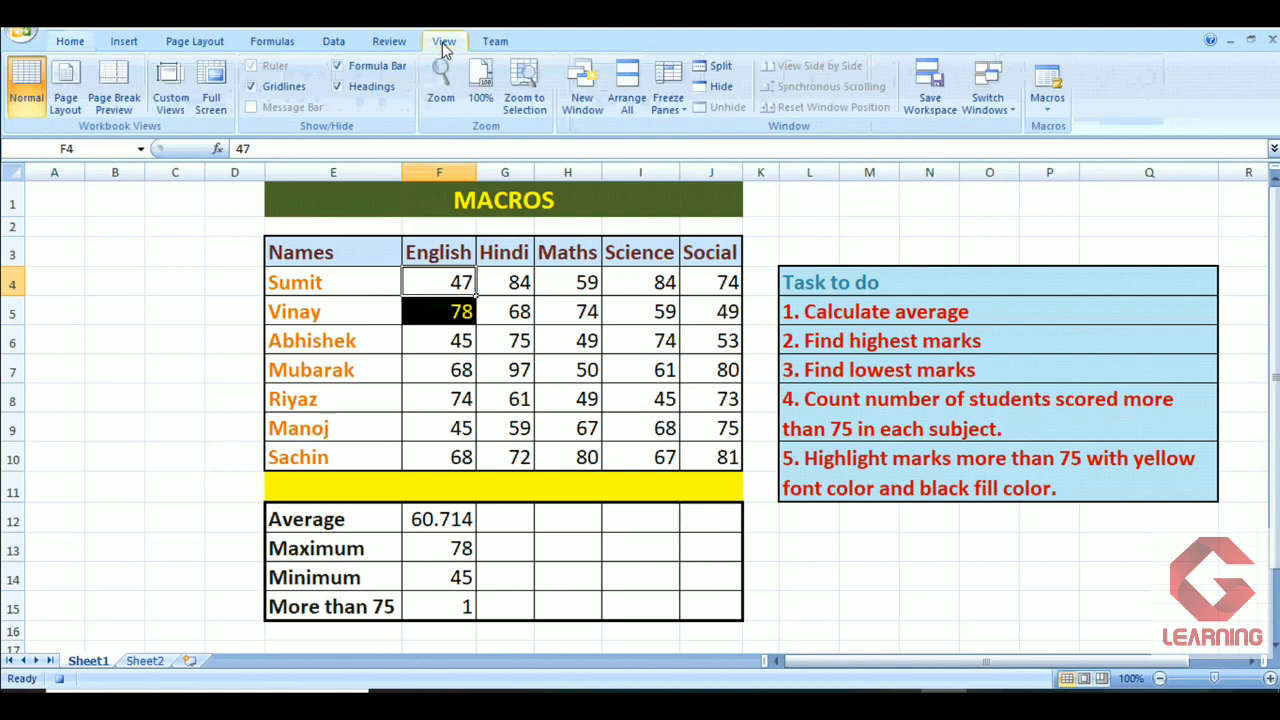
{"action": "left_click", "coordinate": [1047, 102]}
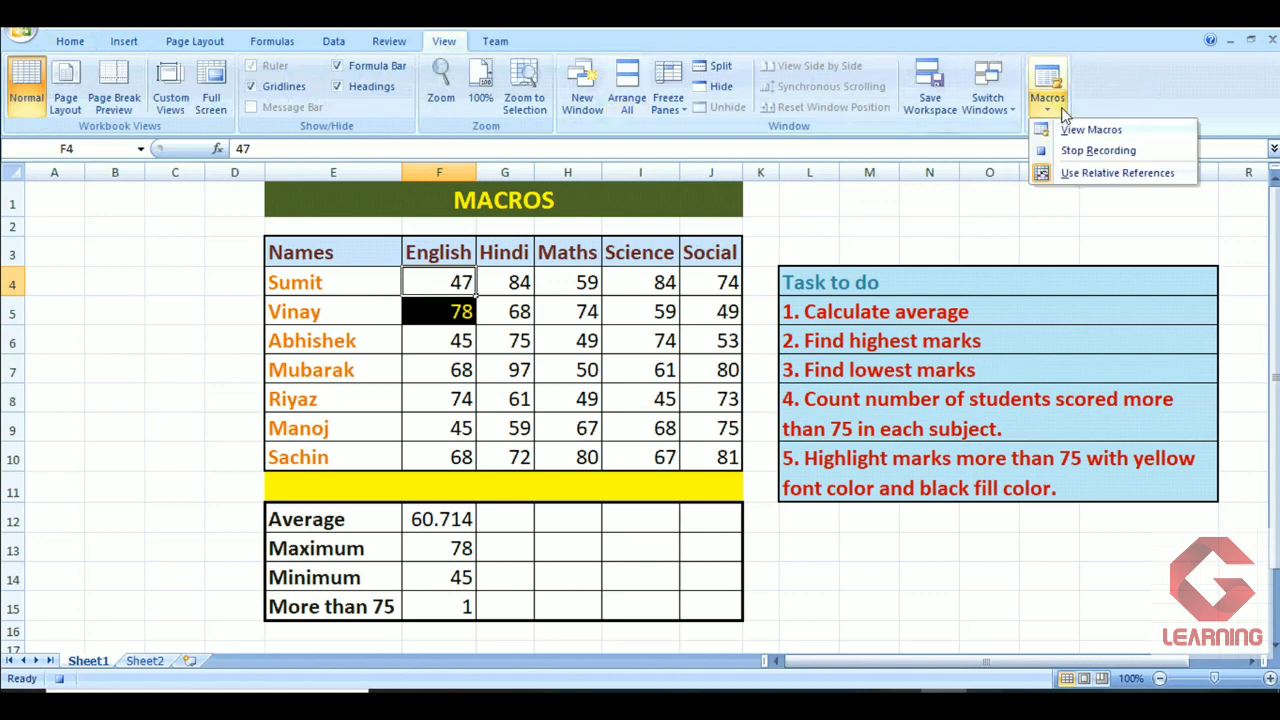
{"action": "left_click", "coordinate": [1143, 152]}
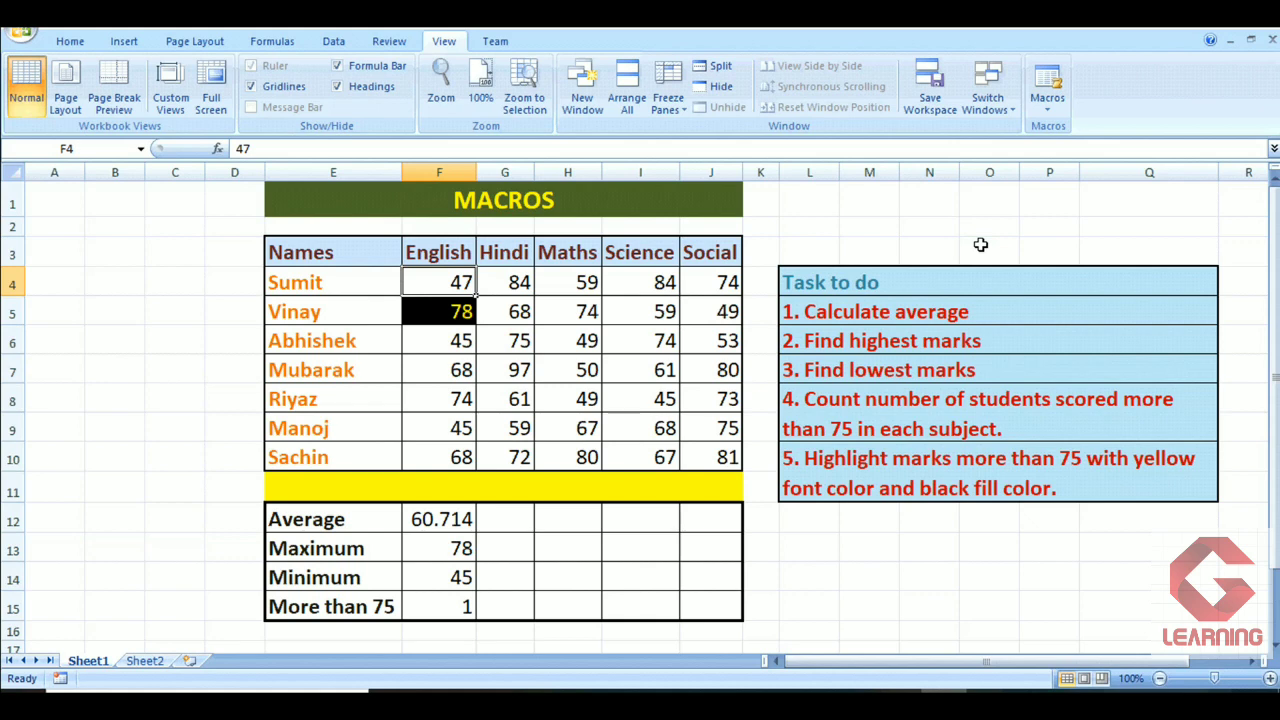
Run testmacro from G4, the first Hindi mark, and check the results in G12:G15 and the highlighting in G4:G10
{"action": "left_click", "coordinate": [510, 284]}
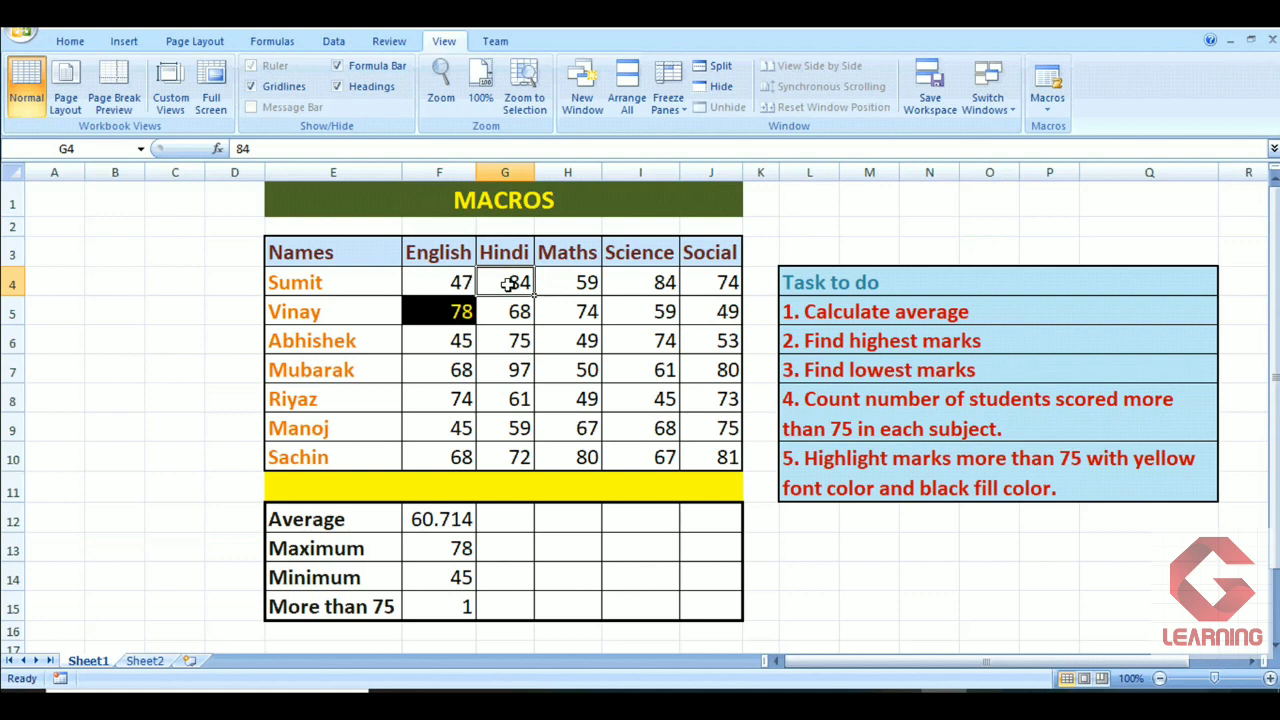
{"action": "left_click", "coordinate": [1047, 112]}
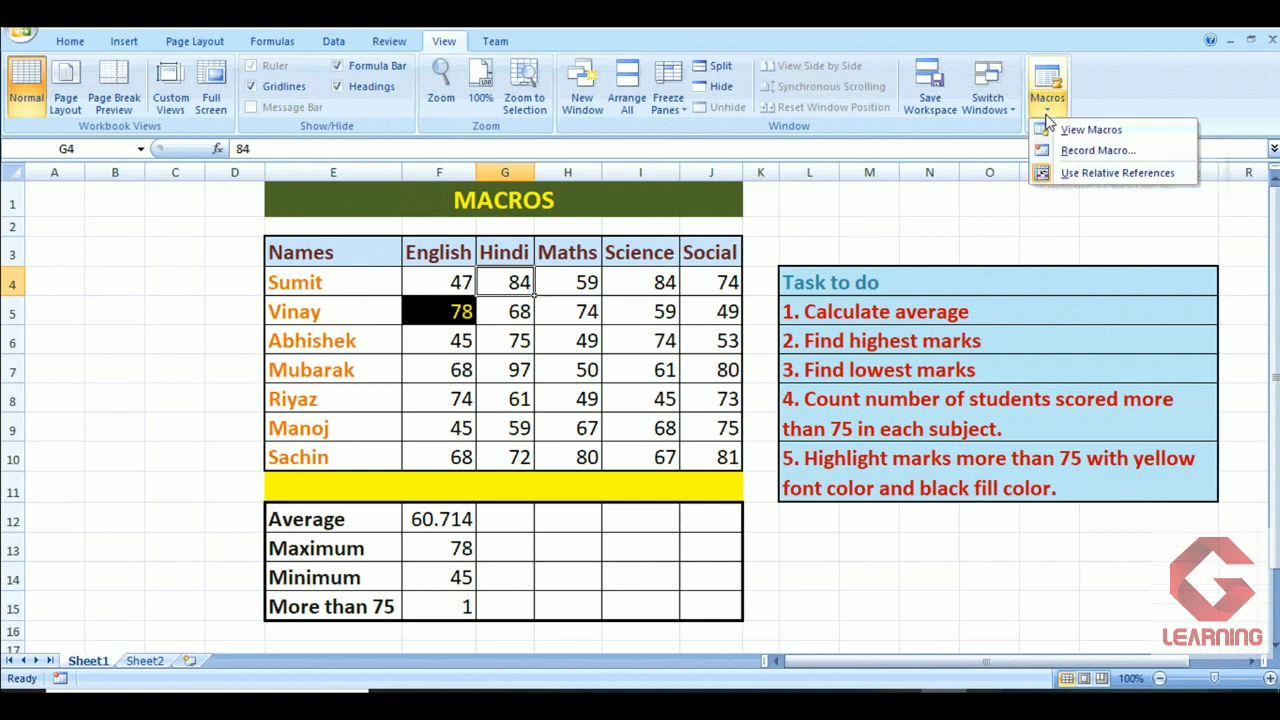
{"action": "left_click", "coordinate": [1100, 130]}
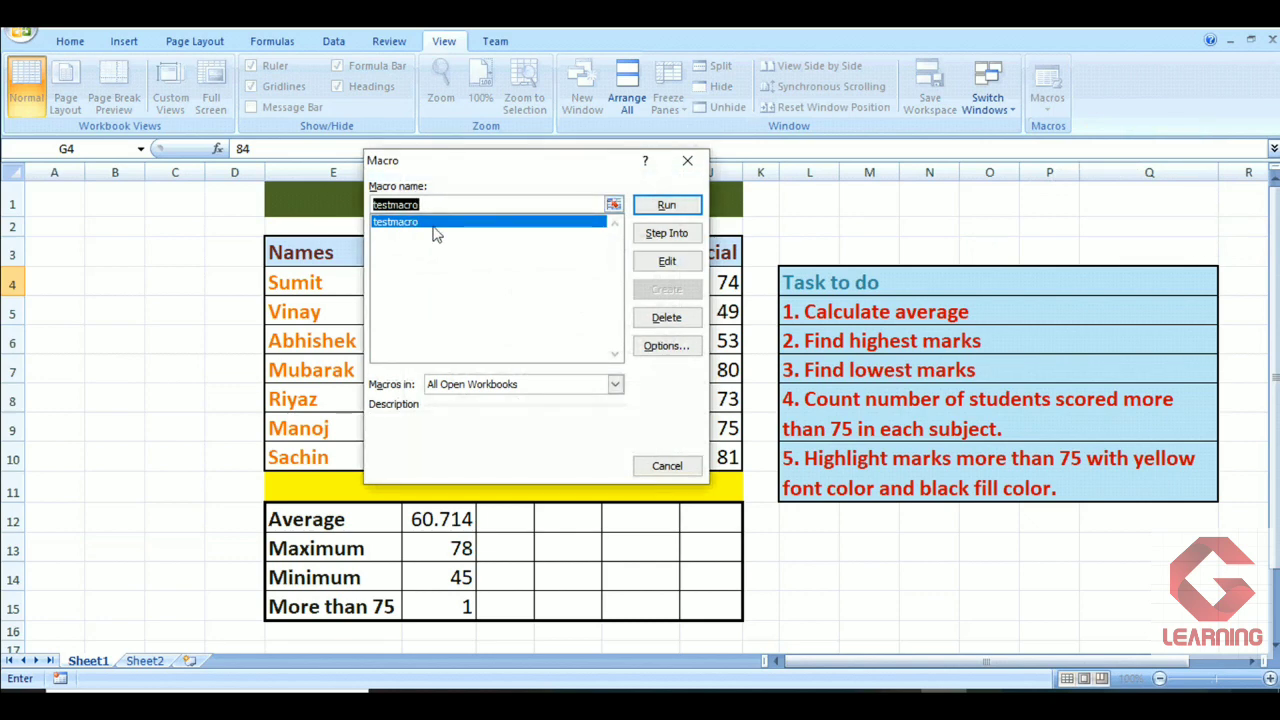
{"action": "left_click", "coordinate": [680, 206]}
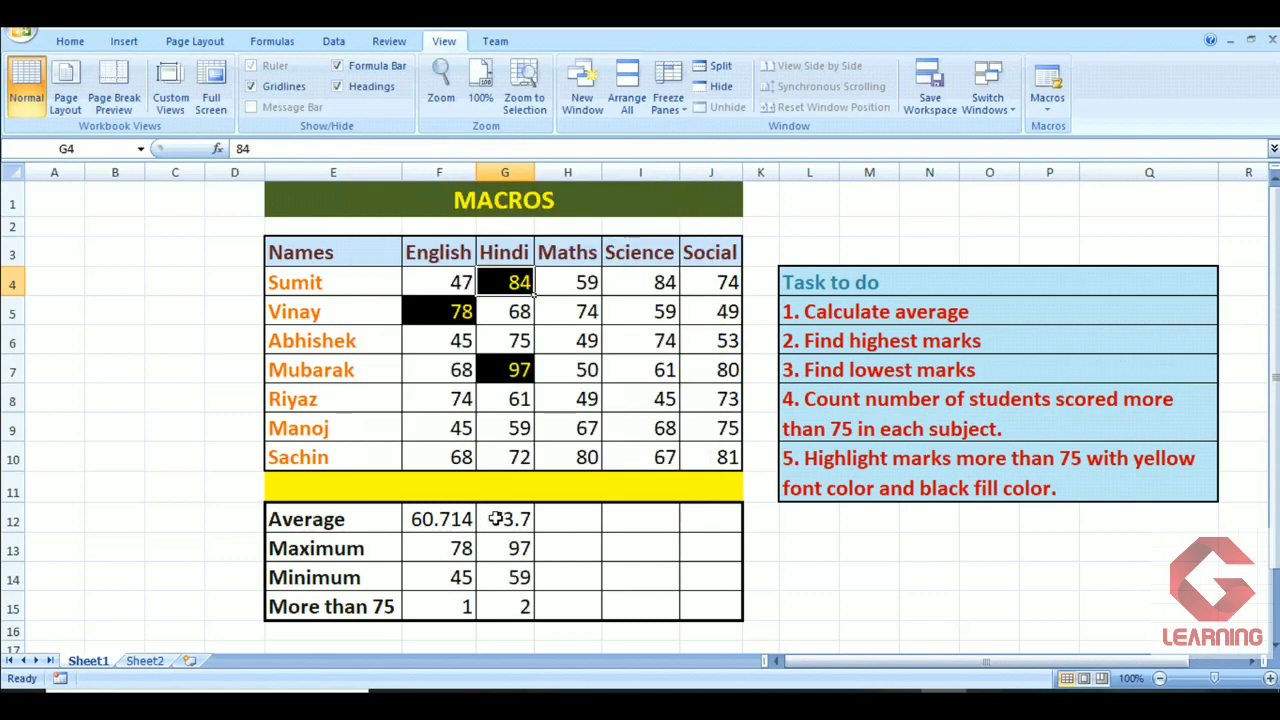
{"action": "left_click_drag", "start_coordinate": [495, 518], "coordinate": [495, 602]}
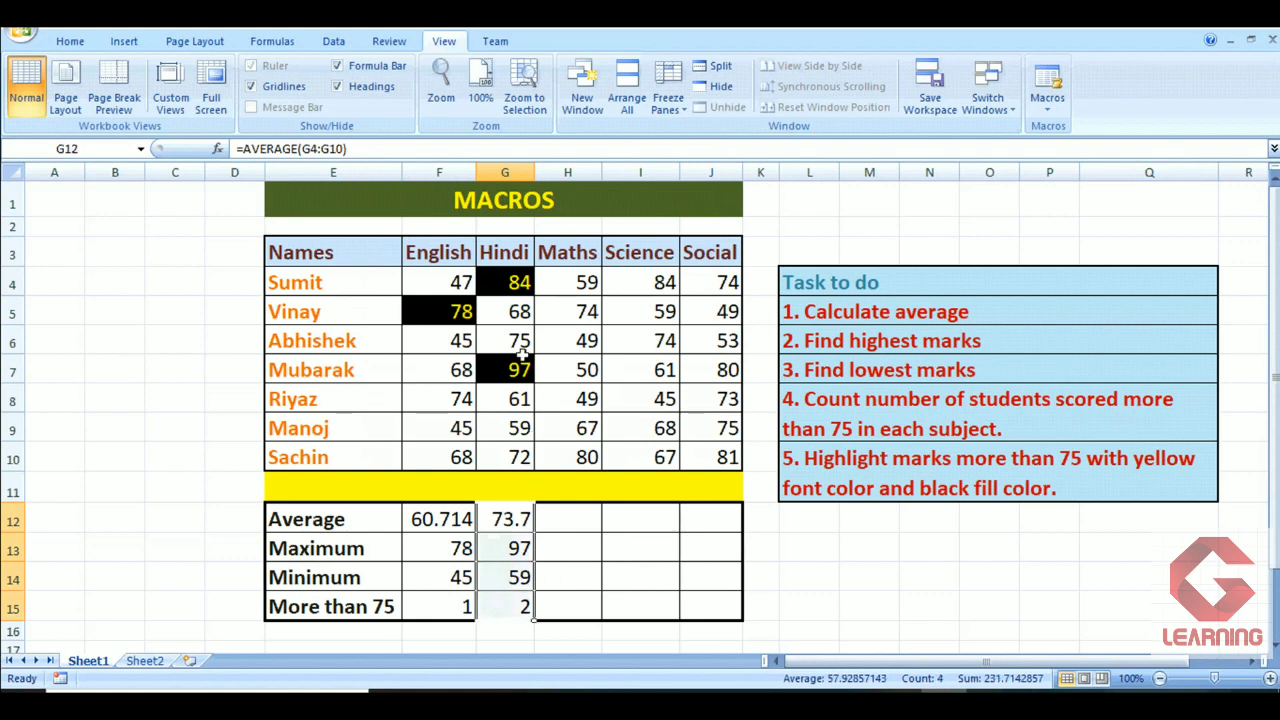
{"action": "left_click_drag", "start_coordinate": [515, 284], "coordinate": [517, 452]}
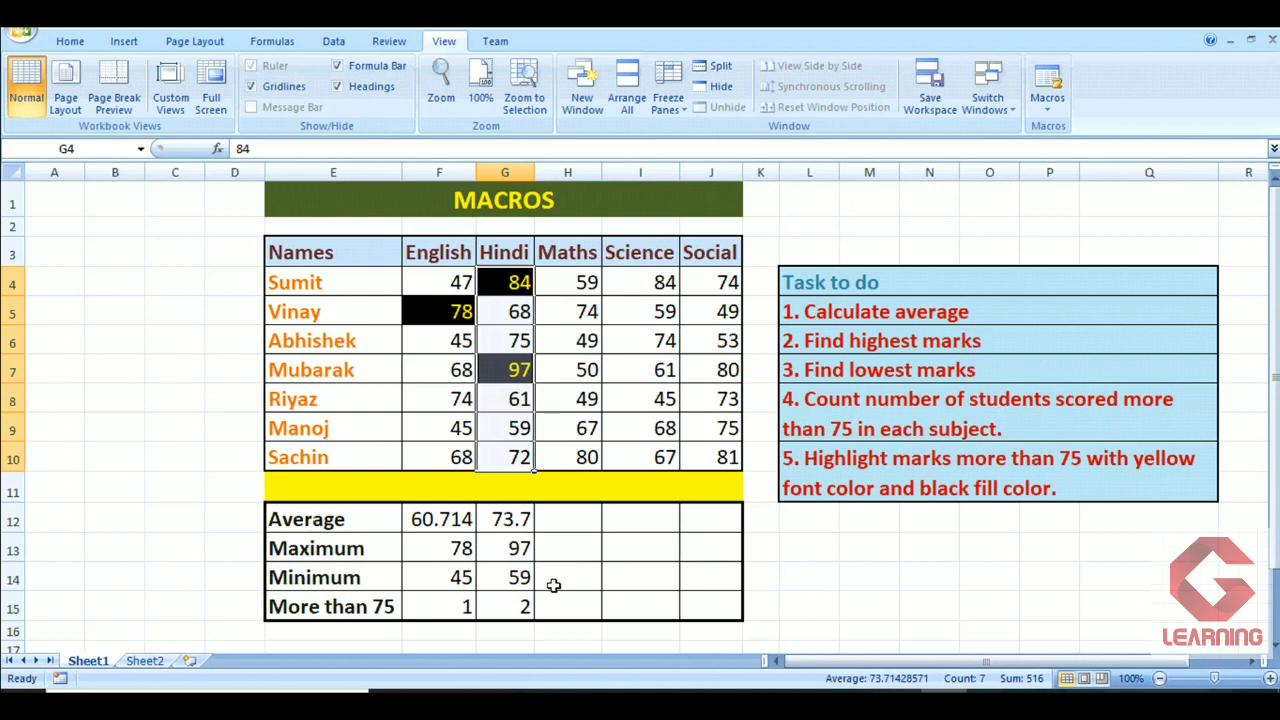
Run the recorded macro for Maths, Science and Social, starting from H4, I4 and J4 respectively
{"action": "left_click", "coordinate": [570, 289]}
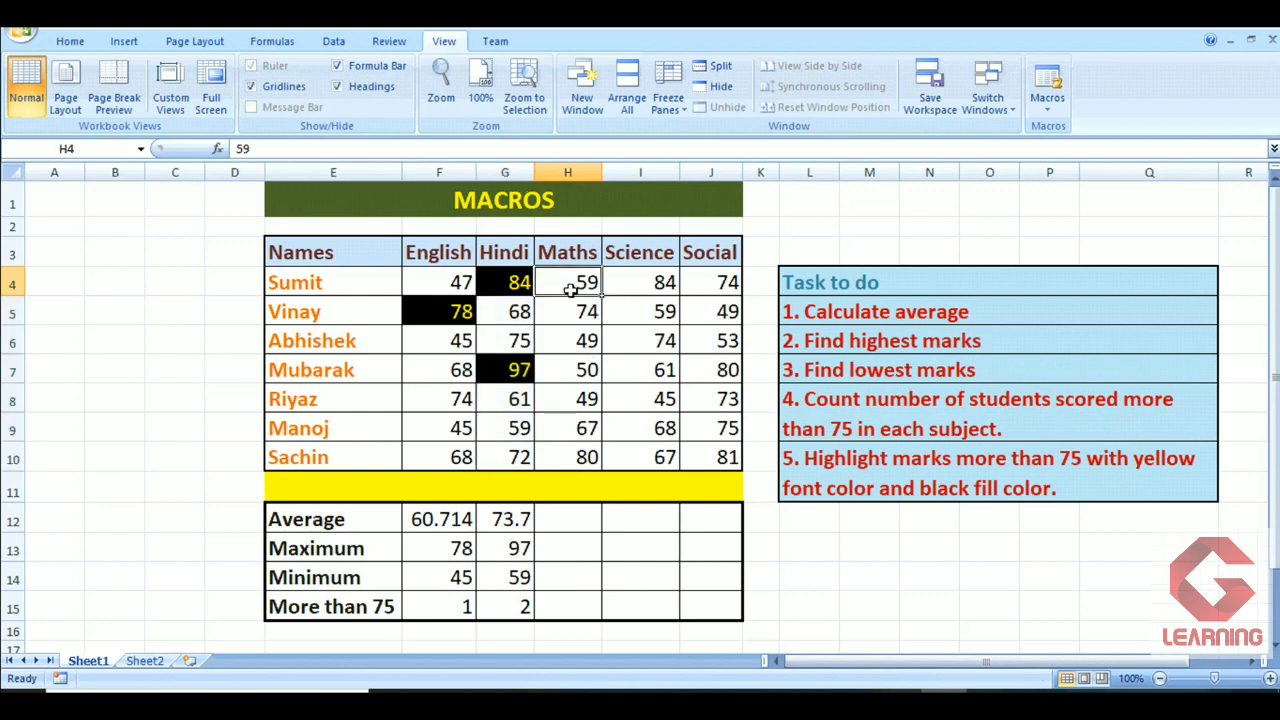
{"action": "key", "text": "ctrl+m"}
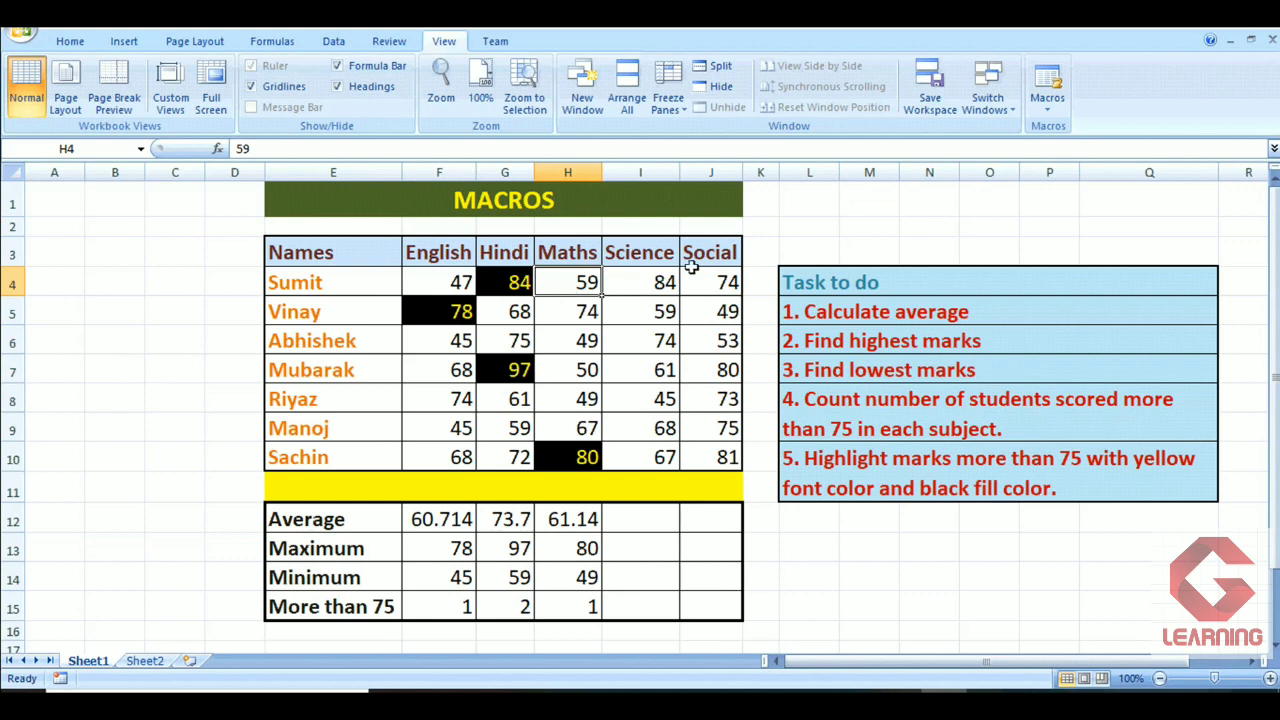
{"action": "left_click", "coordinate": [657, 278]}
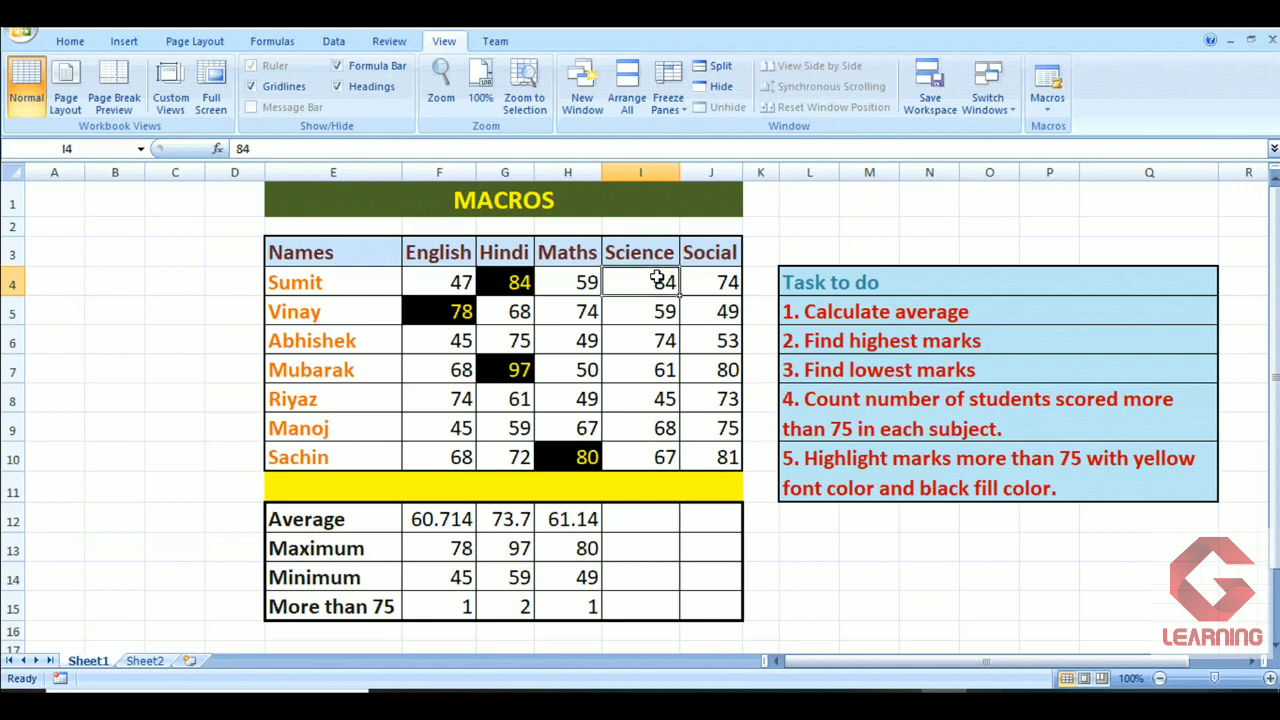
{"action": "key", "text": "ctrl+m"}
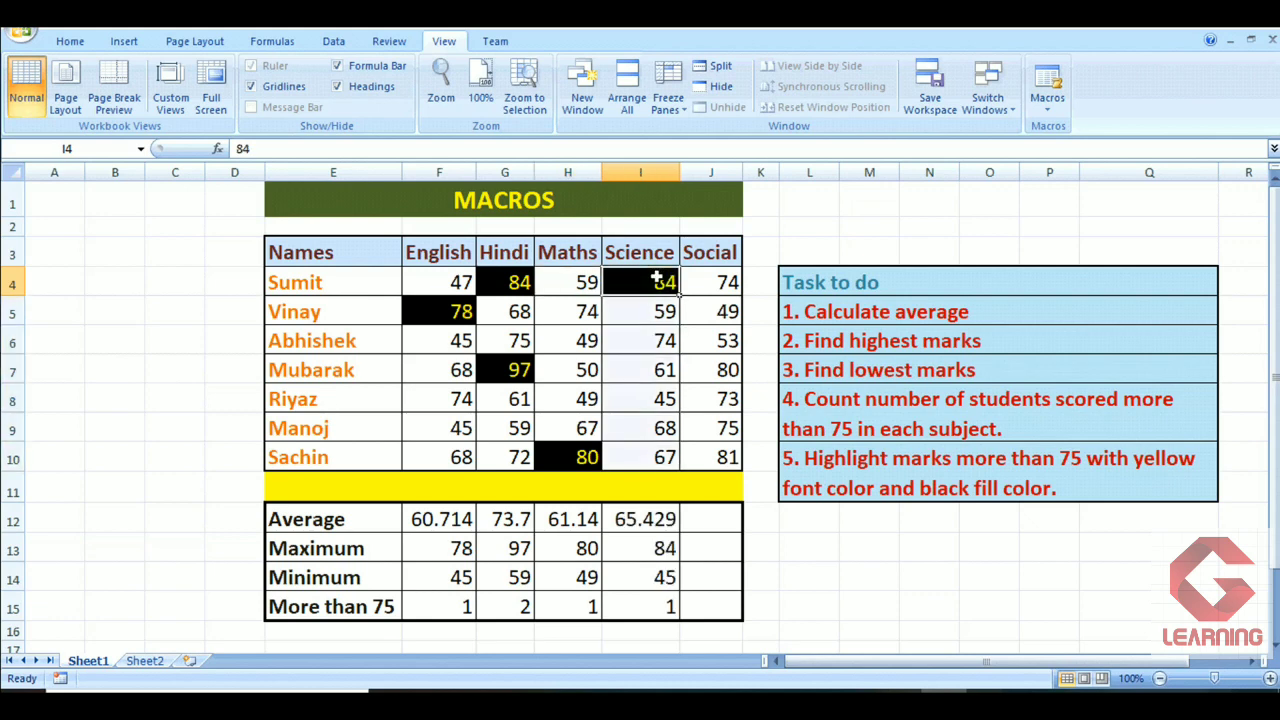
{"action": "left_click", "coordinate": [719, 289]}
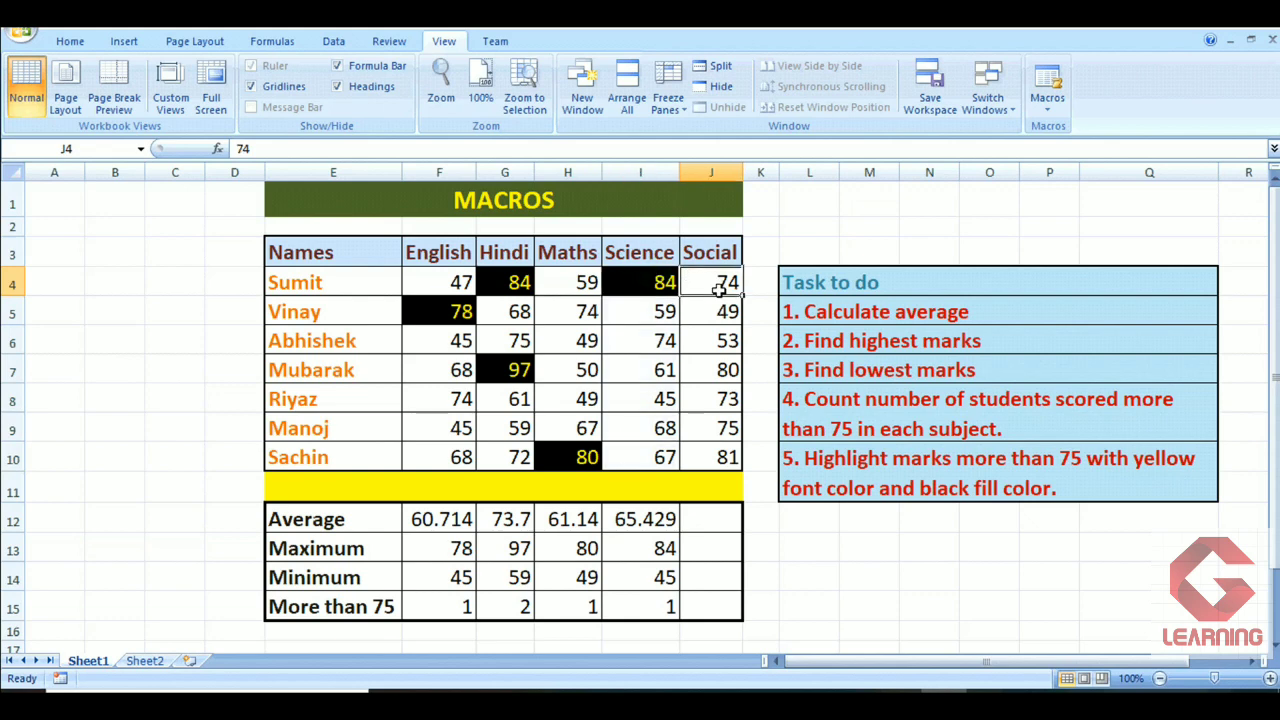
{"action": "key", "text": "ctrl+m"}
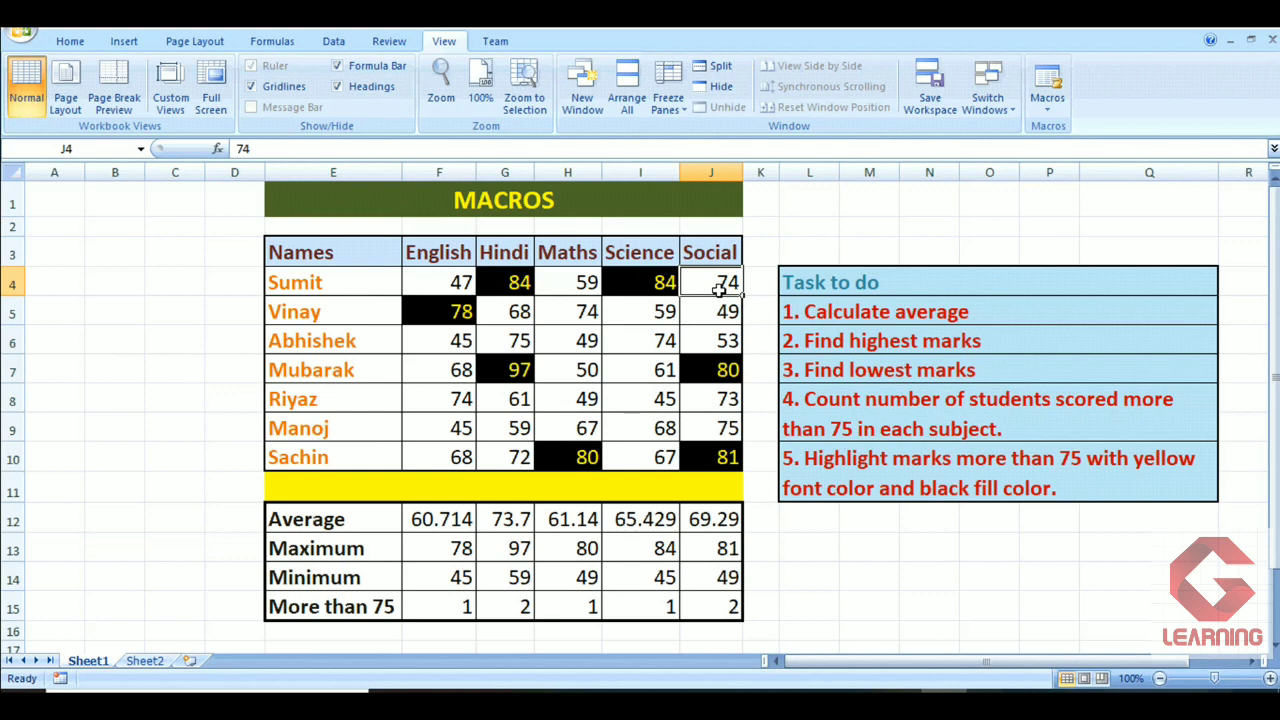
{"action": "left_click_drag", "start_coordinate": [912, 309], "coordinate": [905, 429]}
{"action": "left_click", "coordinate": [902, 468]}
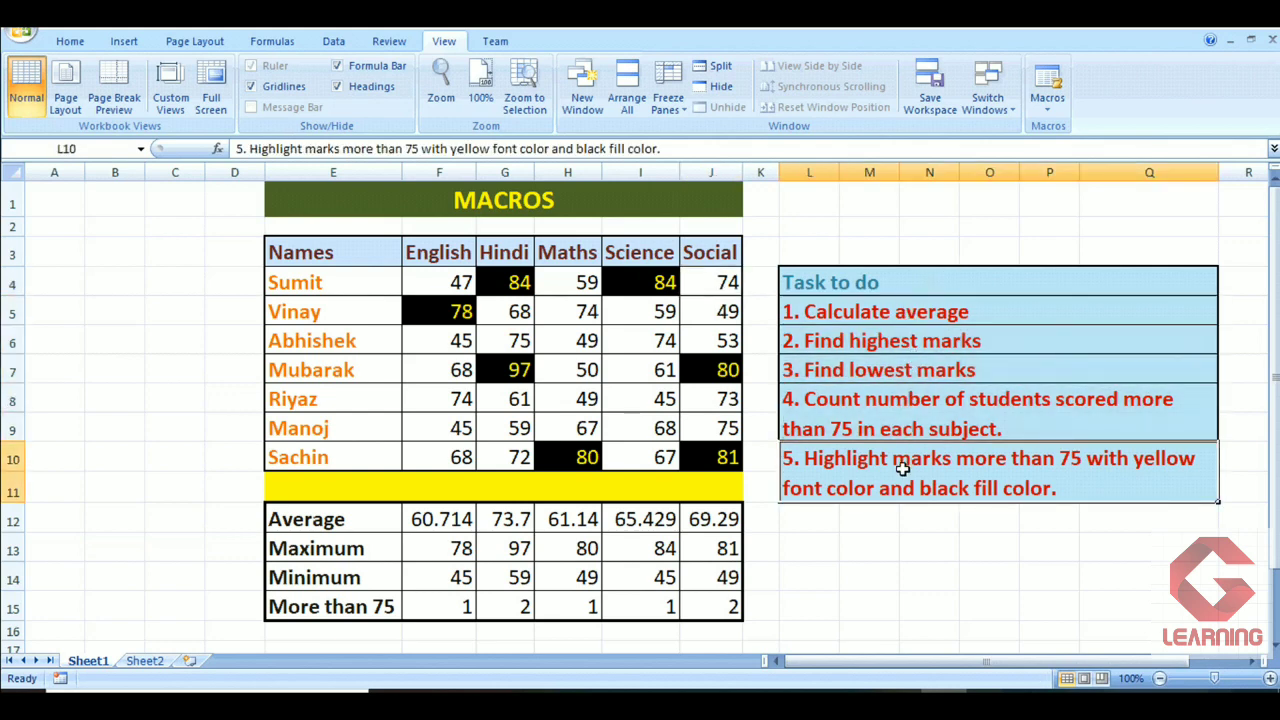